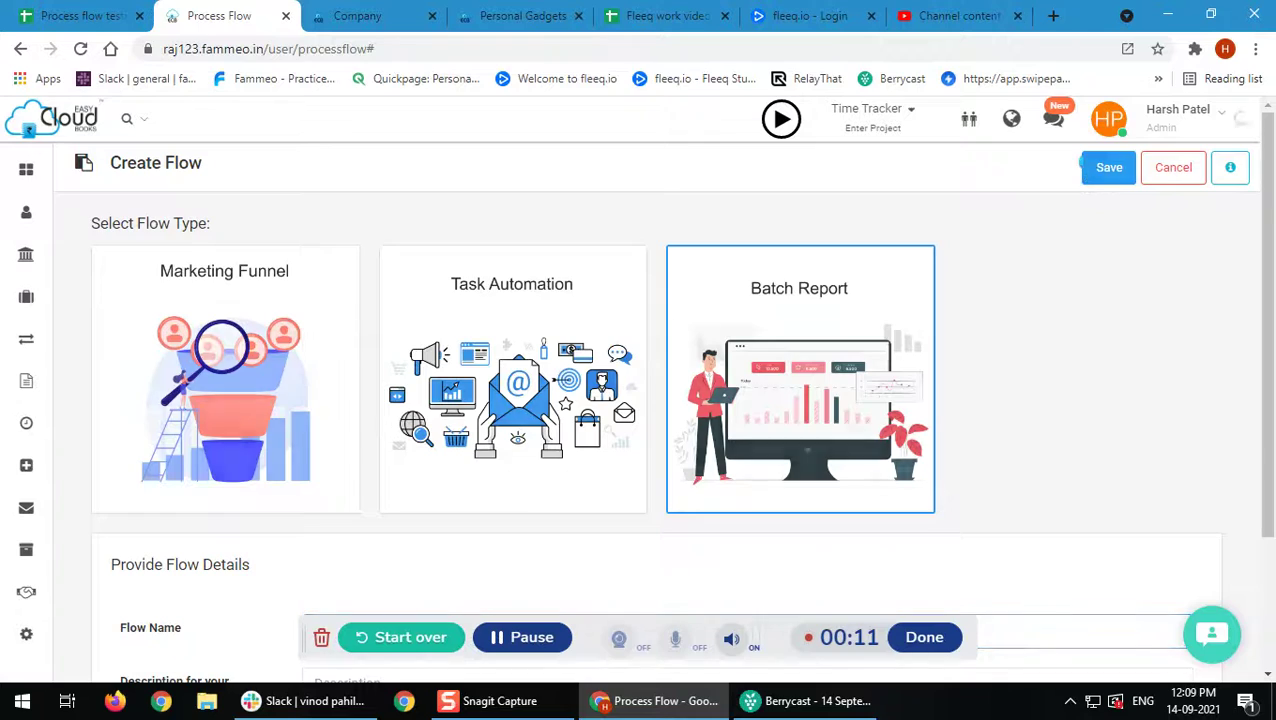
# - Add an Event trigger to the flow and set it to apply to Contact
pyautogui.click(1241, 238)
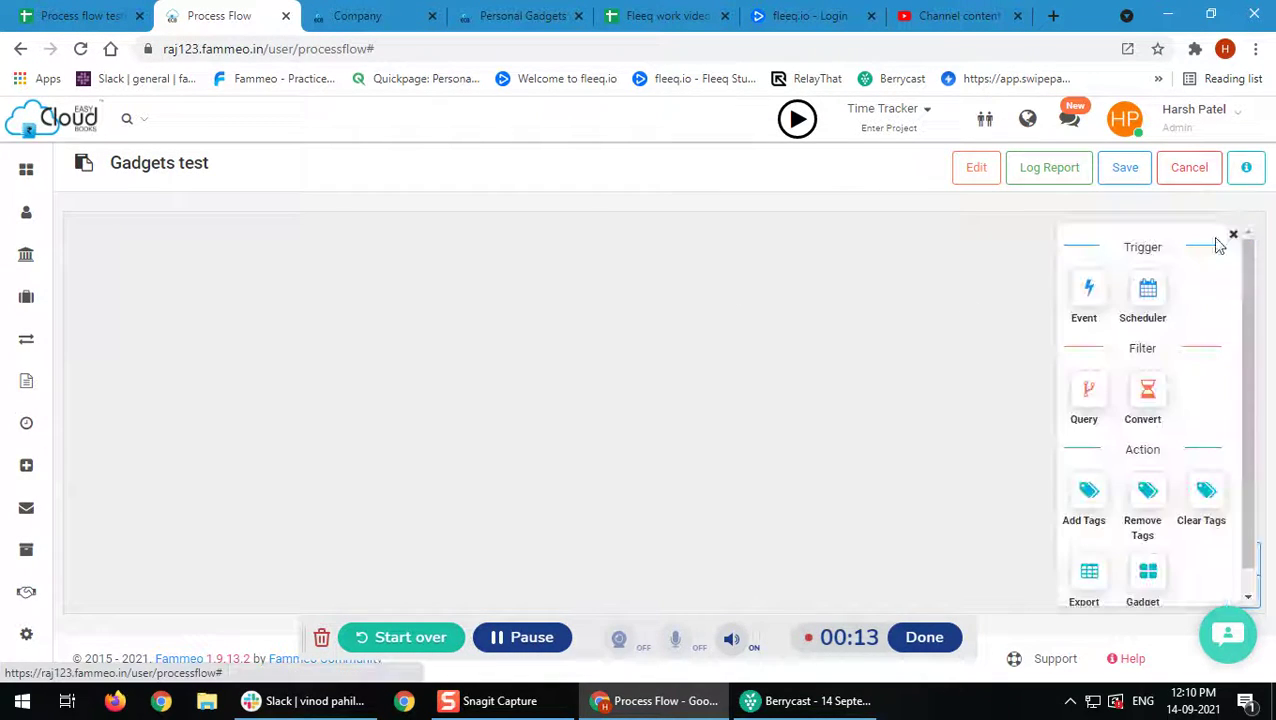
pyautogui.click(1080, 300)
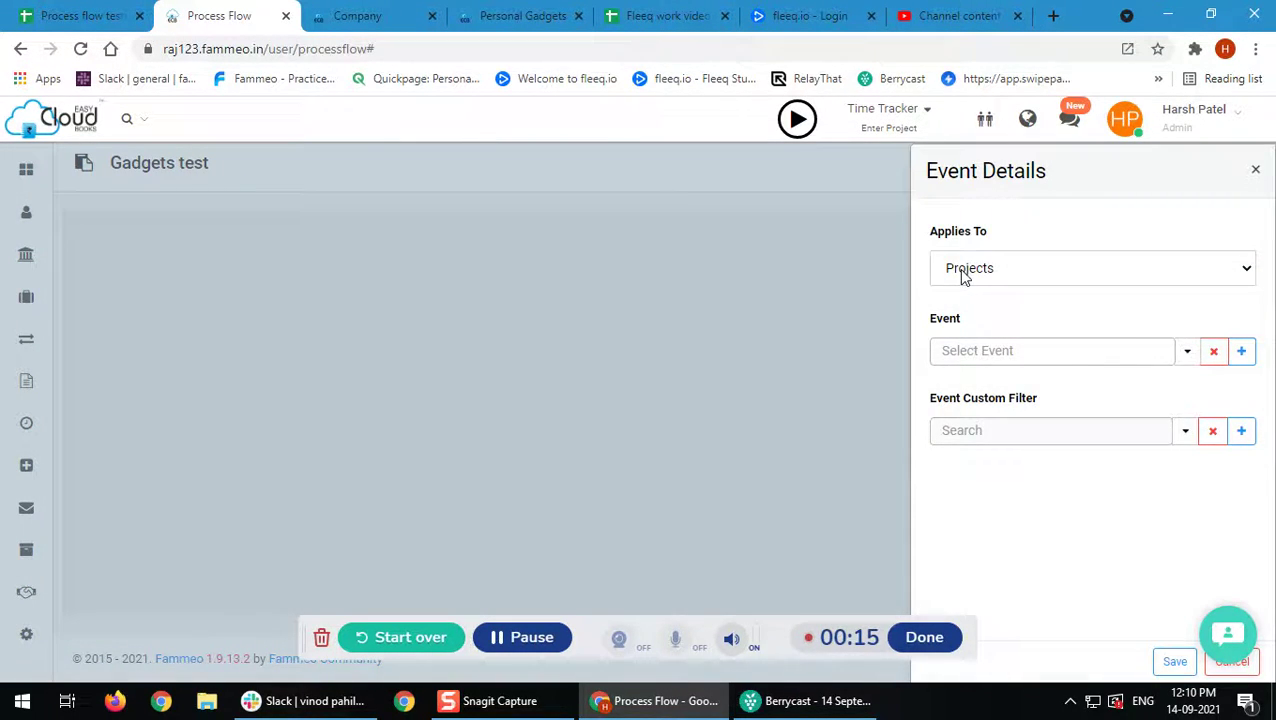
pyautogui.click(962, 272)
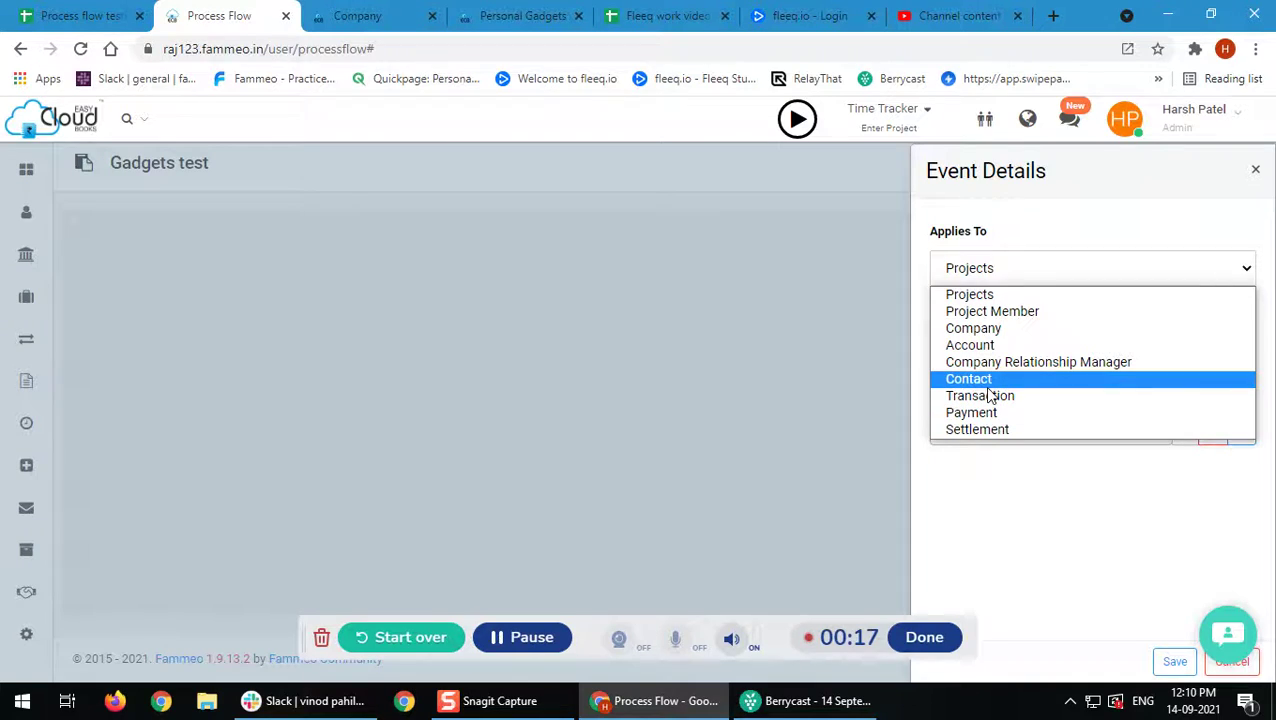
pyautogui.click(987, 389)
# - Choose Contact Tag Added as the trigger's event, save it, and place the Event block near the canvas's upper-left area
pyautogui.click(986, 347)
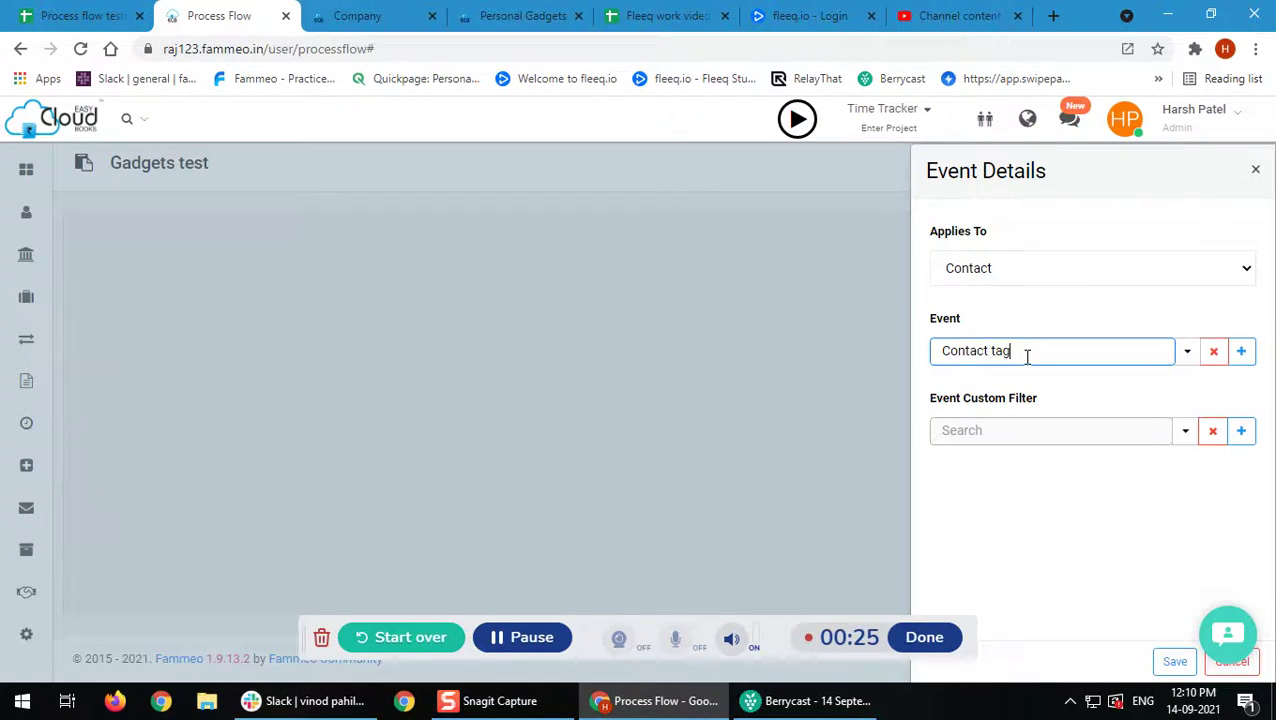
pyautogui.press('BackSpace')
pyautogui.press('BackSpace')
pyautogui.press('BackSpace')
pyautogui.press('BackSpace')
pyautogui.press('BackSpace')
pyautogui.press('BackSpace')
pyautogui.press('BackSpace')
pyautogui.press('BackSpace')
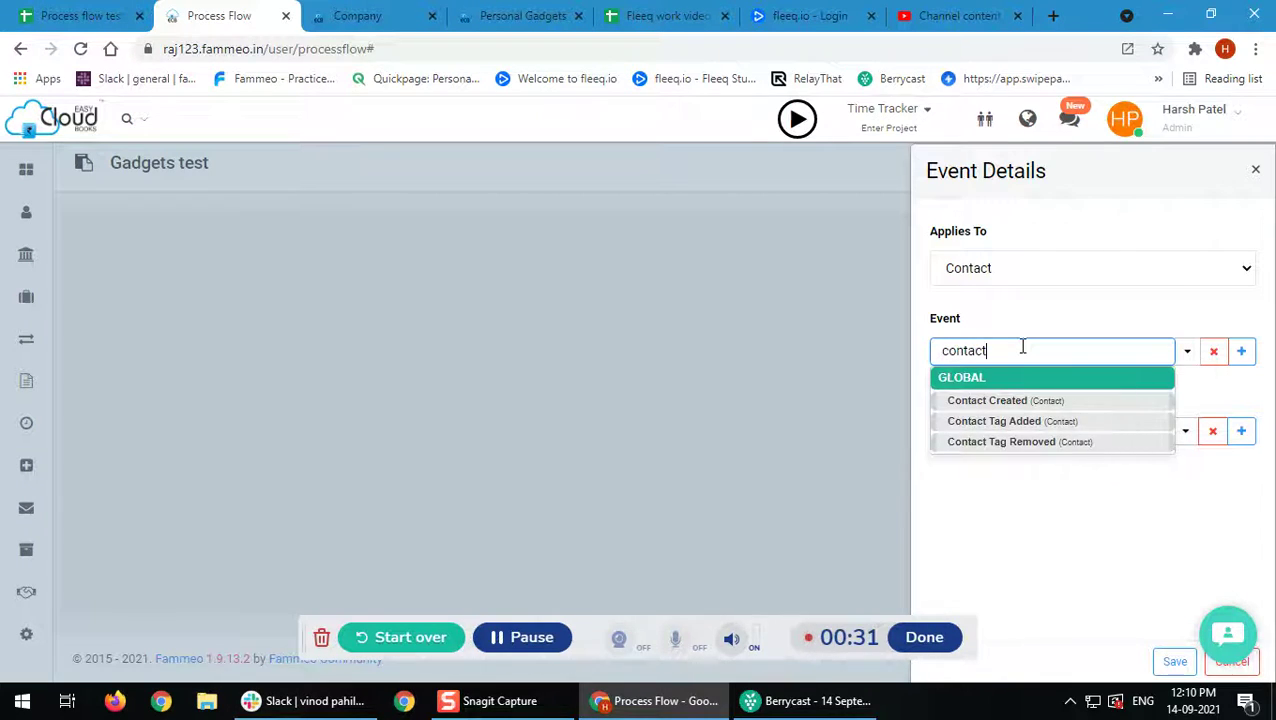
pyautogui.click(955, 421)
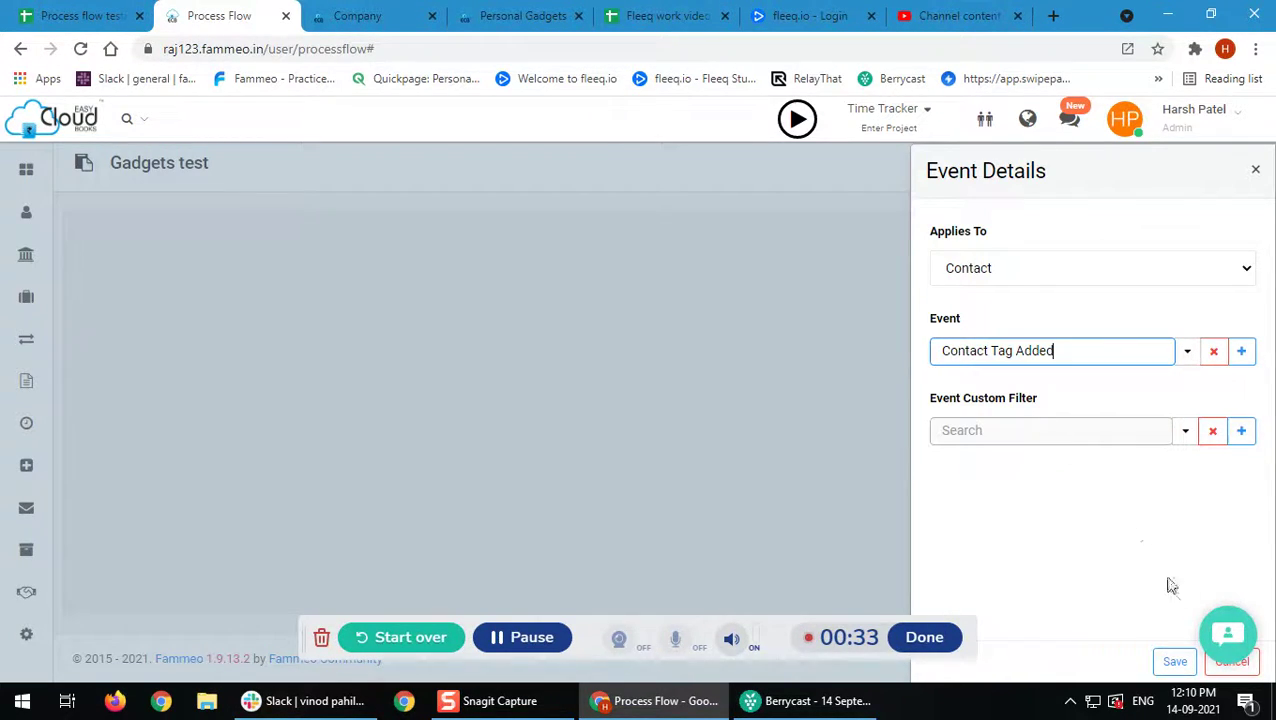
pyautogui.click(1175, 660)
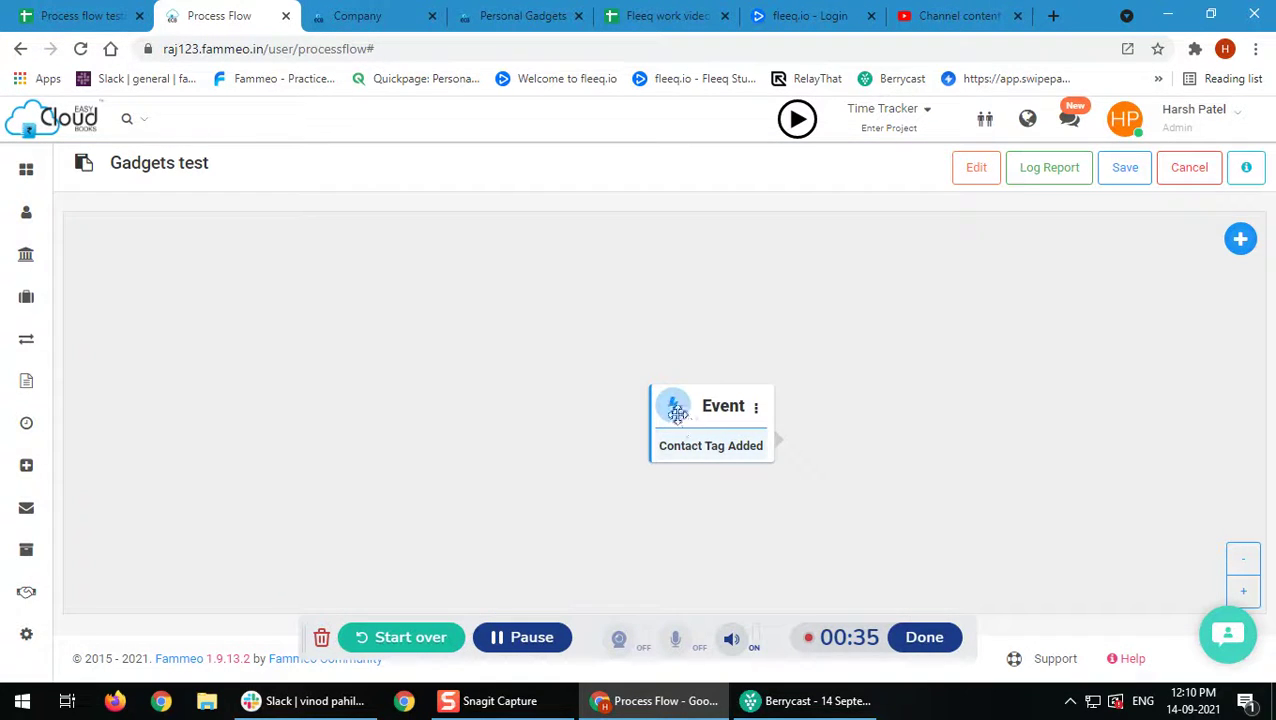
pyautogui.moveTo(686, 424); pyautogui.dragTo(363, 256)
# - Add a Convert filter that applies to Company and save it
pyautogui.click(1240, 238)
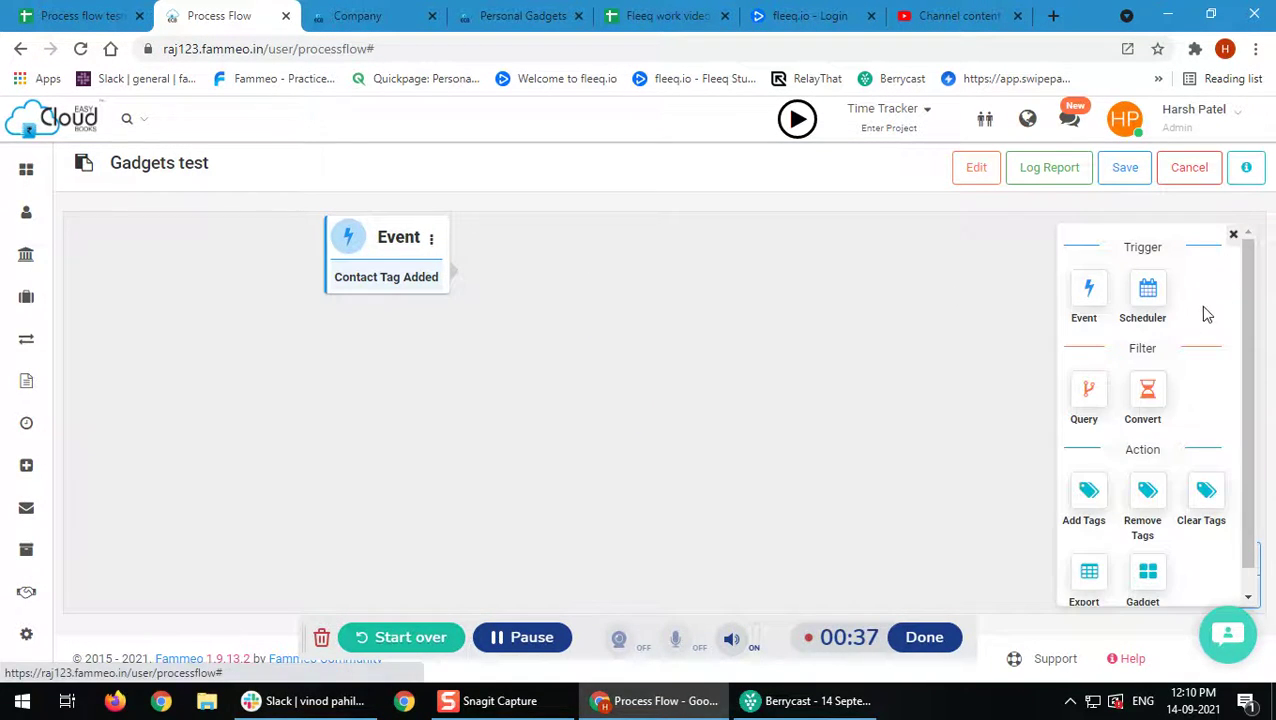
pyautogui.click(1143, 420)
pyautogui.click(1040, 270)
pyautogui.click(1035, 328)
pyautogui.click(1175, 660)
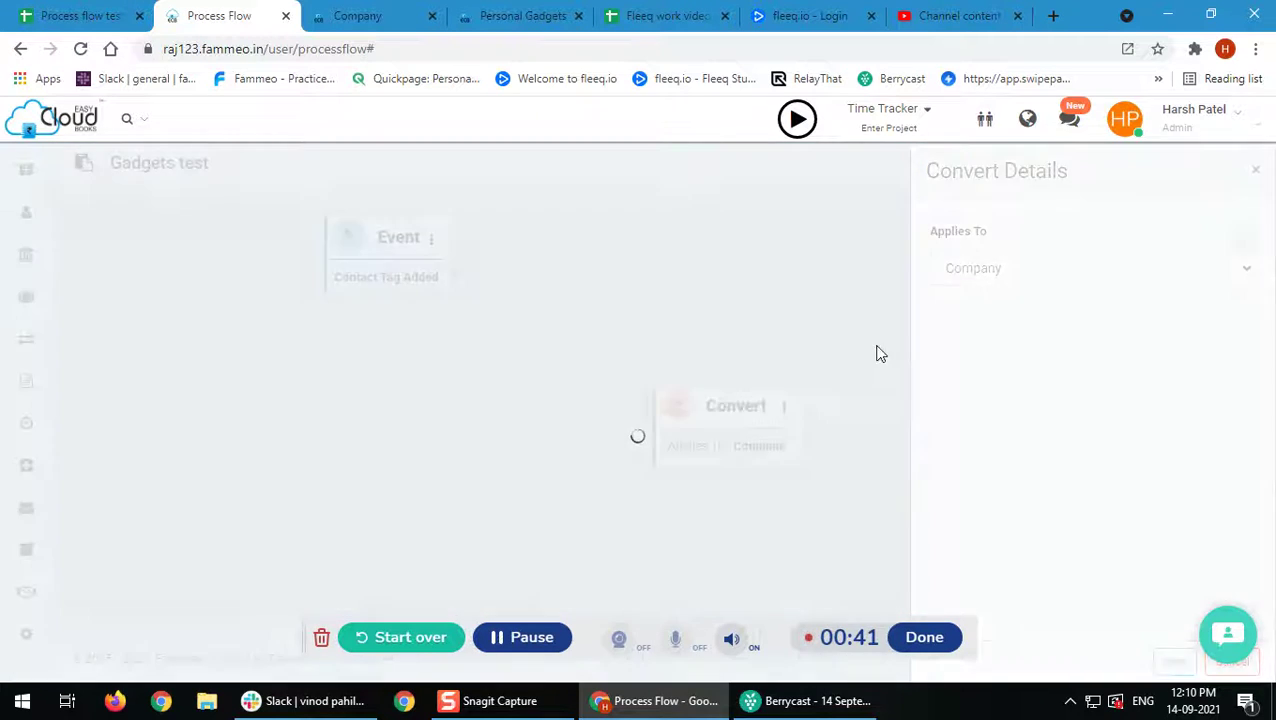
# - Arrange the Event and Convert blocks side by side and connect the Event's output to the Convert's input
pyautogui.moveTo(729, 396); pyautogui.dragTo(729, 290)
pyautogui.moveTo(368, 303); pyautogui.dragTo(378, 369)
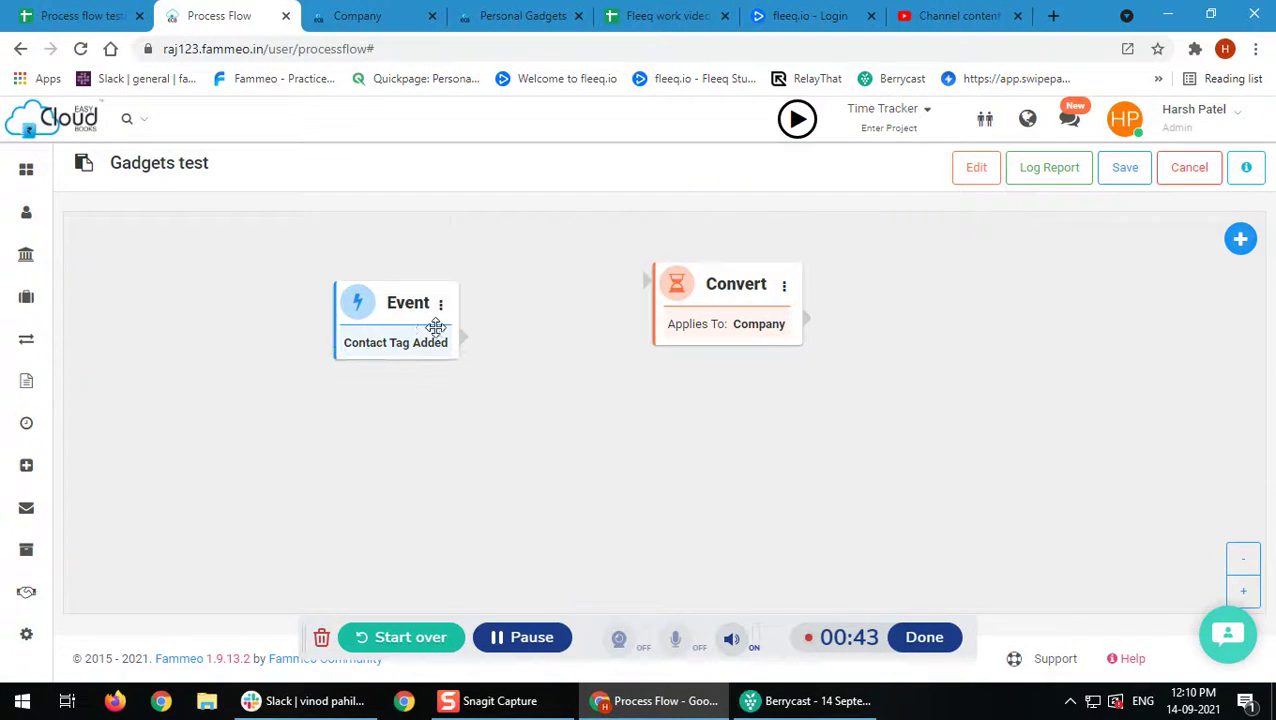
pyautogui.moveTo(463, 333); pyautogui.dragTo(647, 287)
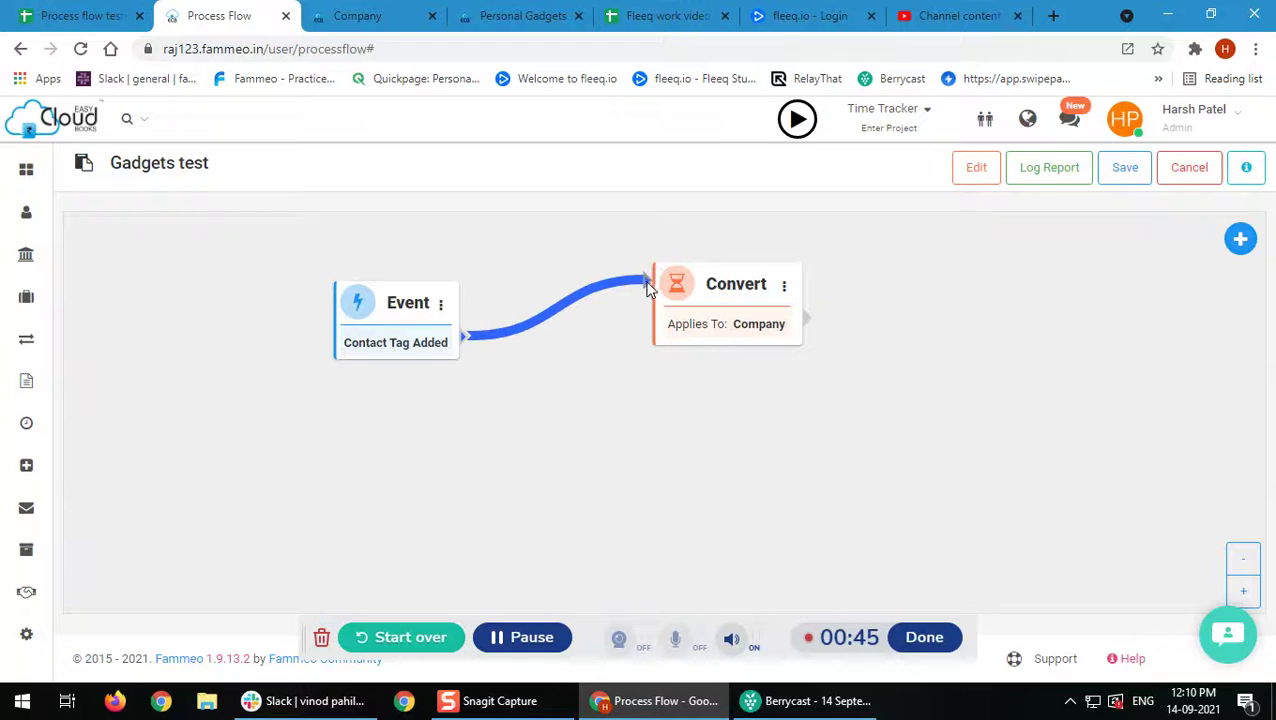
# - Add a Gadget action that applies to Company, with CompanyCount as the type of sub object
pyautogui.click(1238, 241)
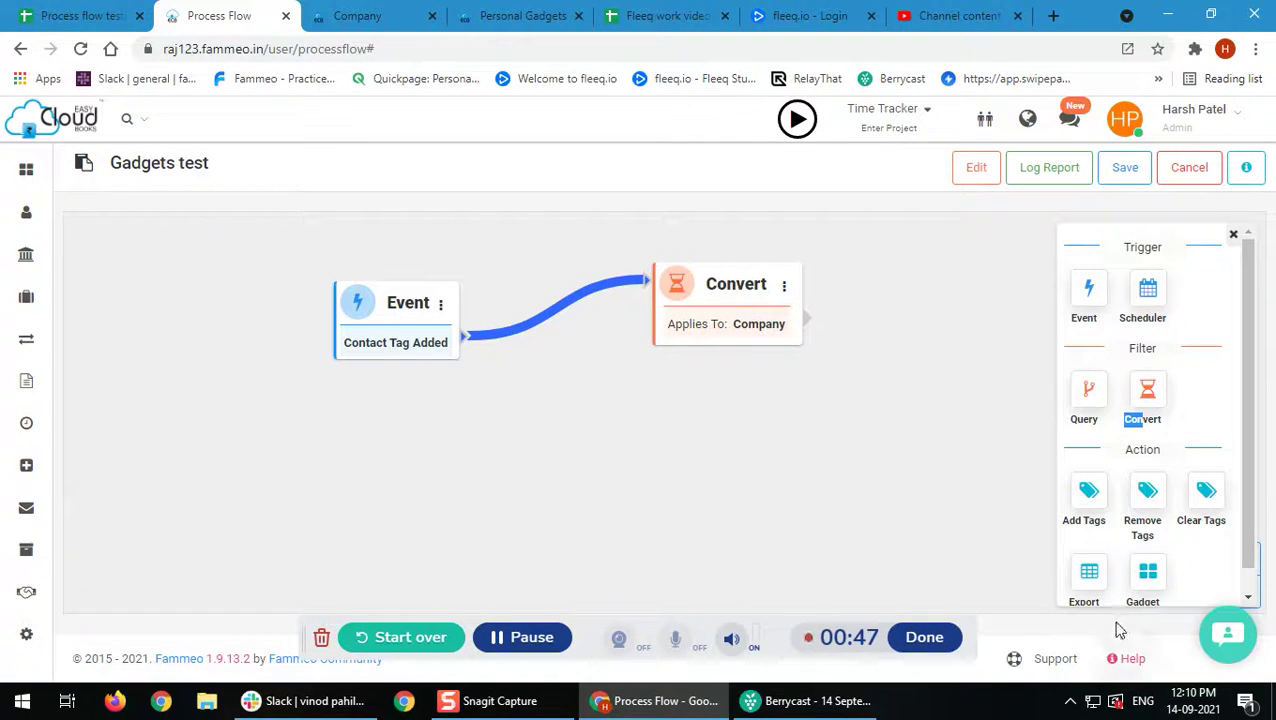
pyautogui.click(1147, 575)
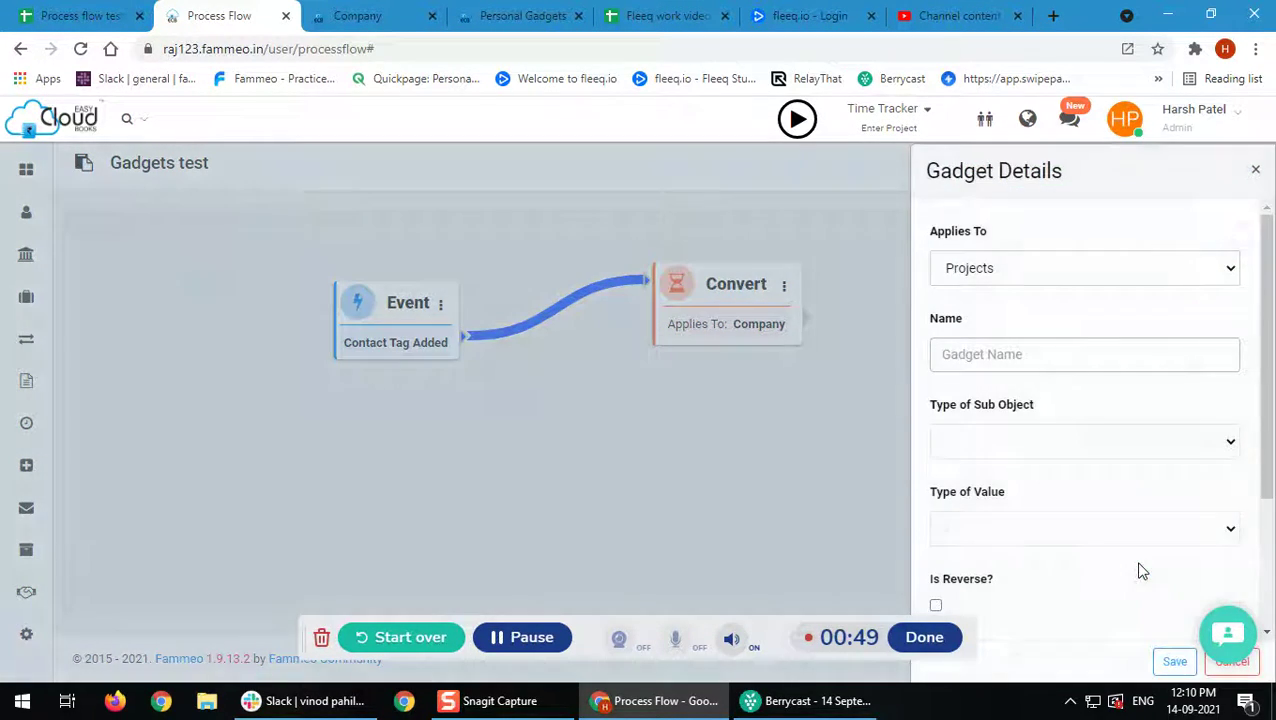
pyautogui.click(1031, 266)
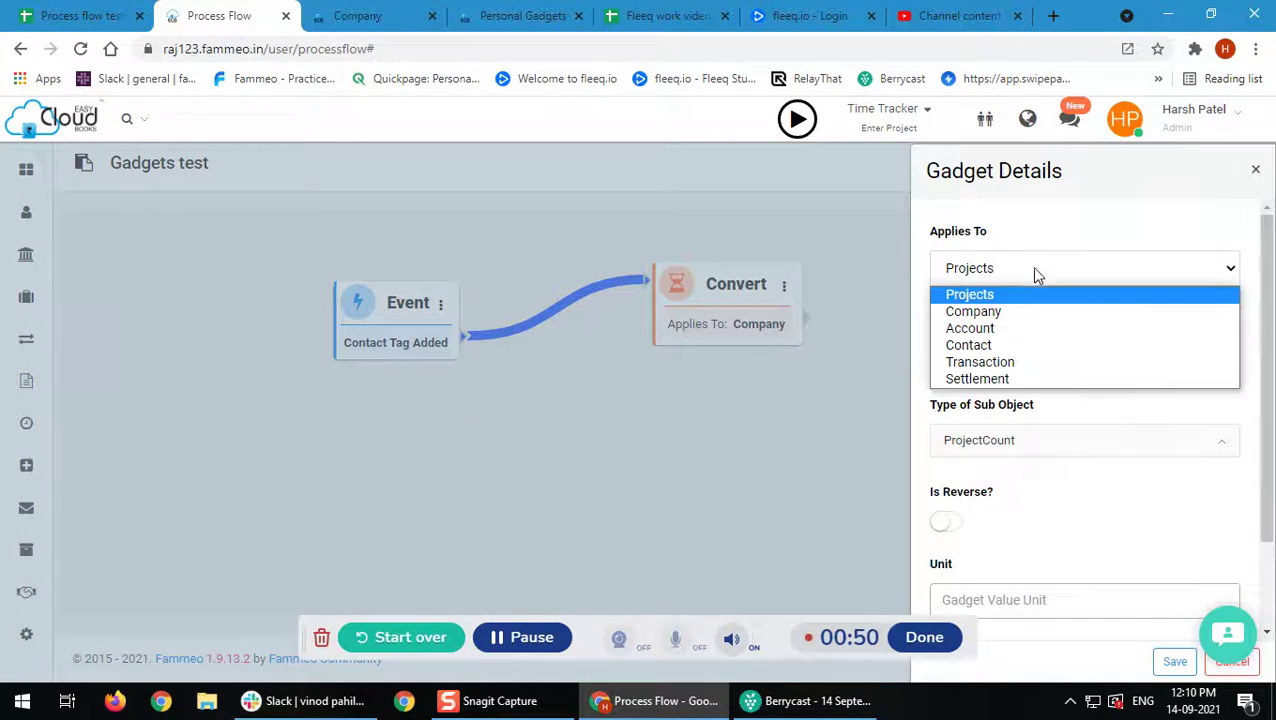
pyautogui.click(1033, 323)
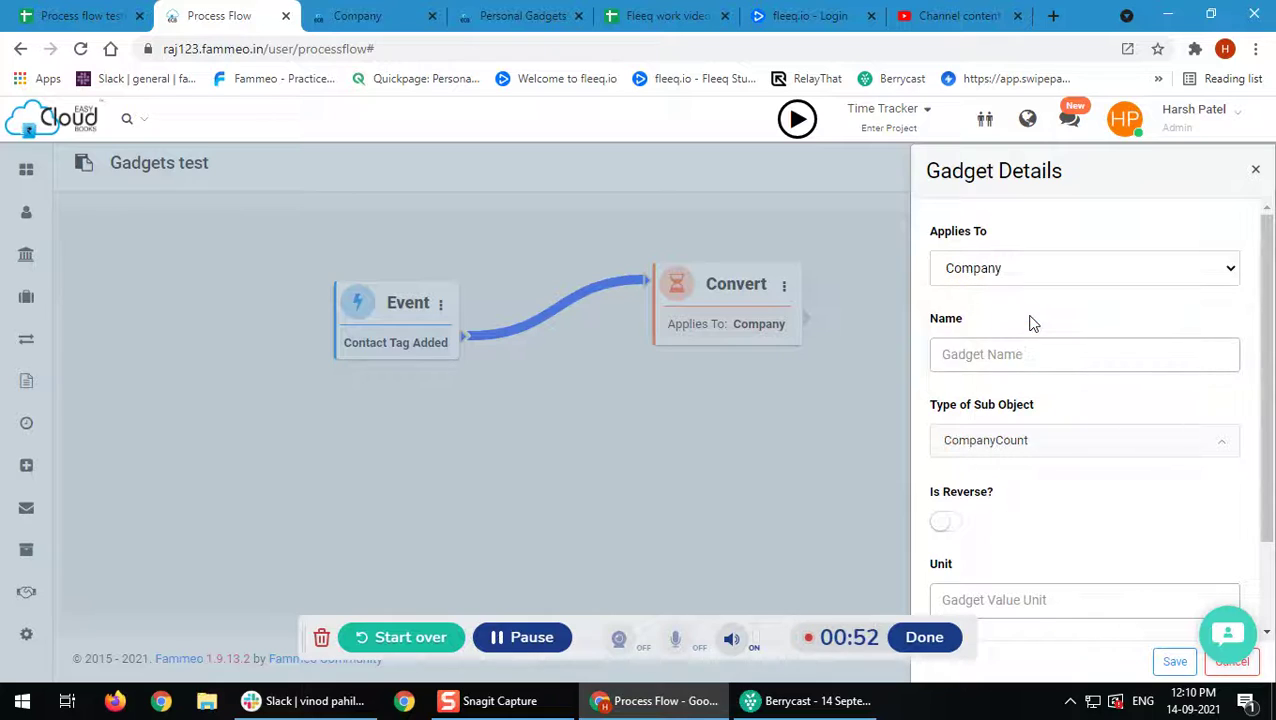
pyautogui.click(1059, 455)
pyautogui.scroll(-3, 1047, 462)
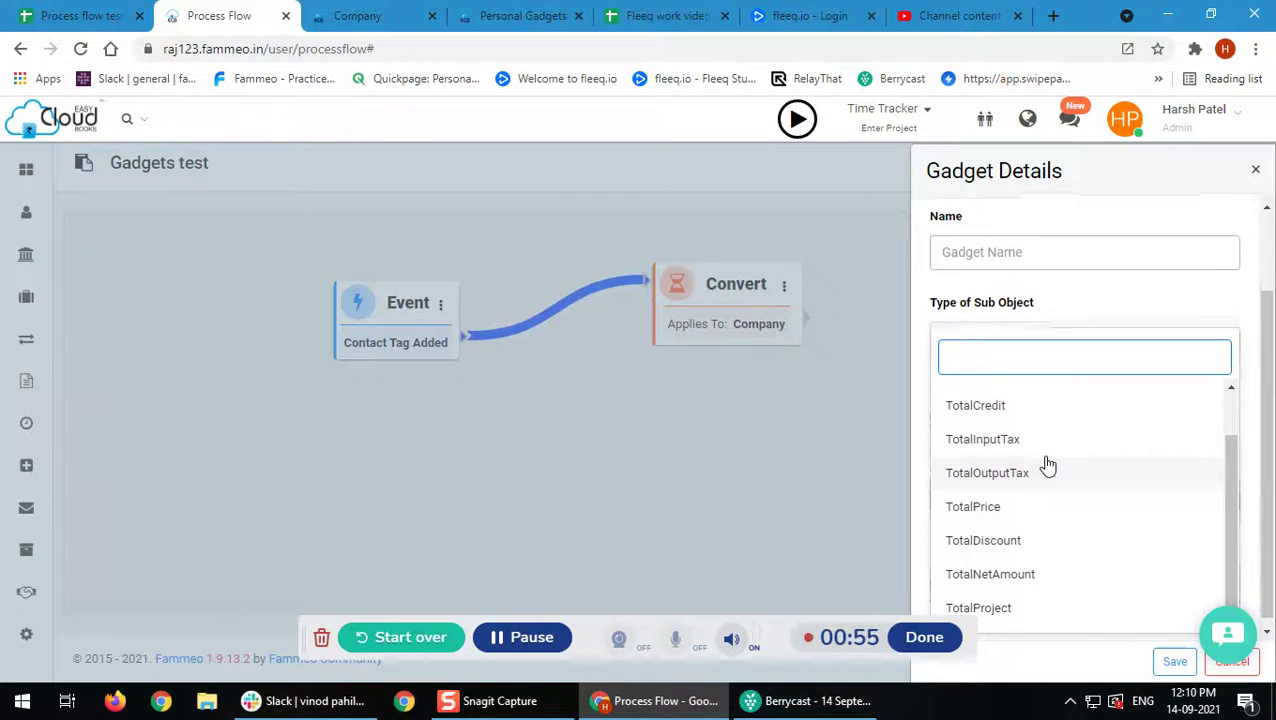
pyautogui.scroll(2, 1045, 480)
pyautogui.click(1025, 410)
pyautogui.scroll(1, 1022, 415)
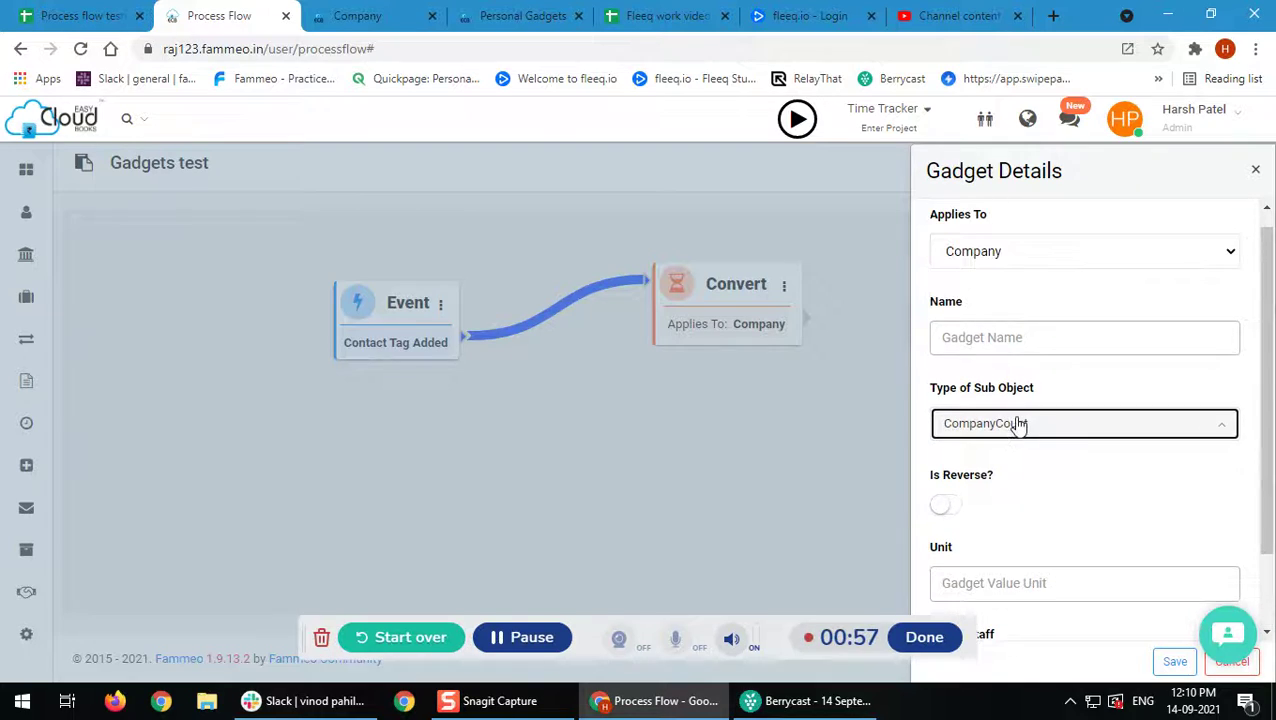
pyautogui.scroll(1, 1020, 424)
# - Name the gadget "Company count" and set its unit to "count"
pyautogui.click(1031, 354)
pyautogui.write('Com')
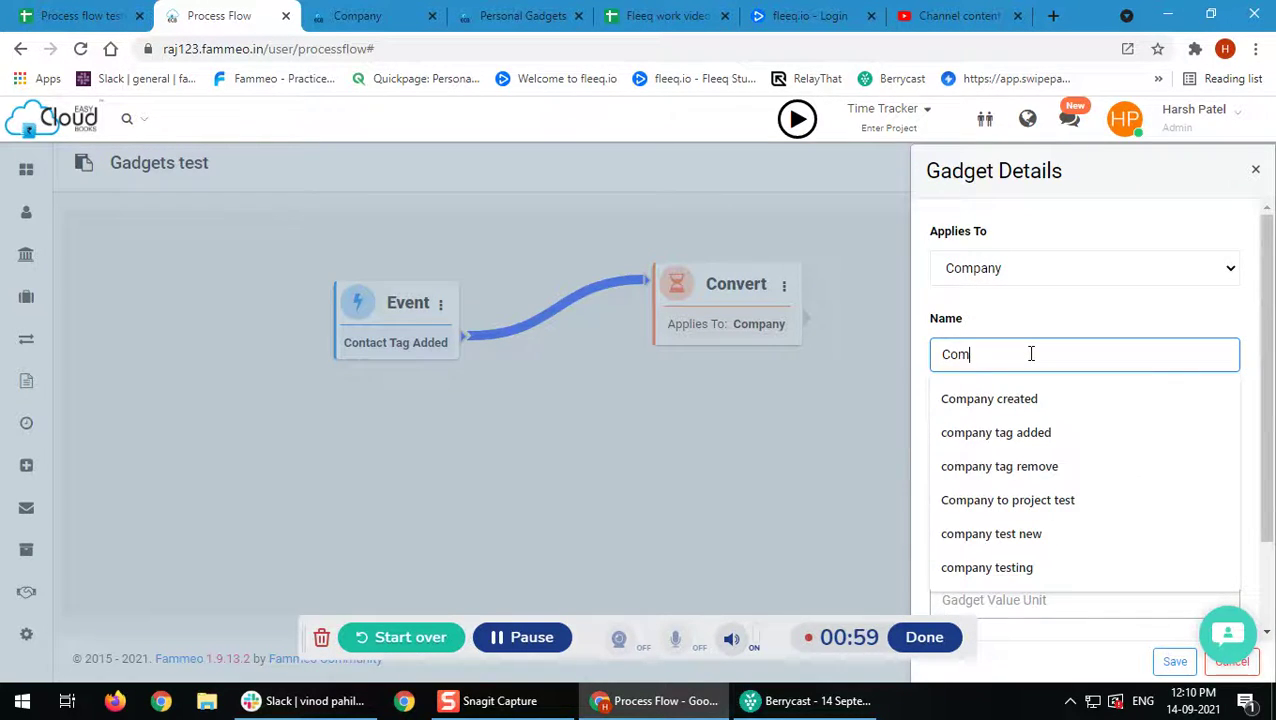
pyautogui.write('pany coun')
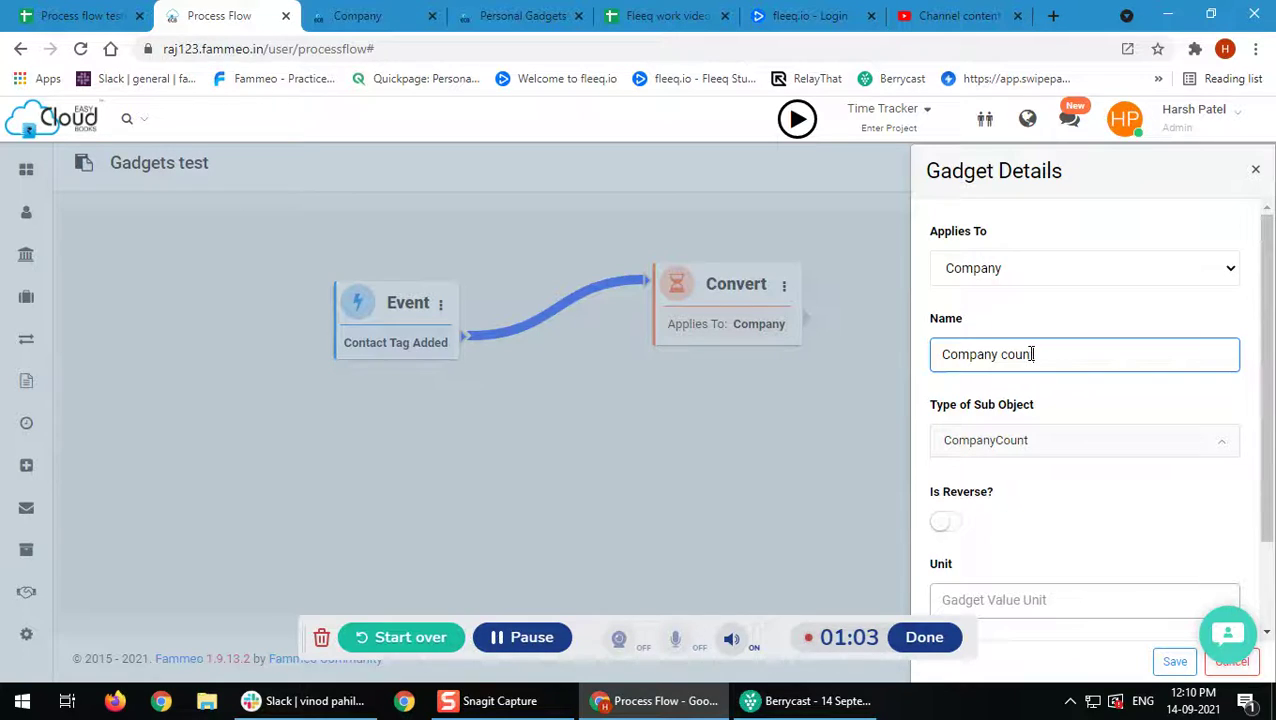
pyautogui.write('t')
pyautogui.scroll(-2, 1025, 370)
pyautogui.click(973, 480)
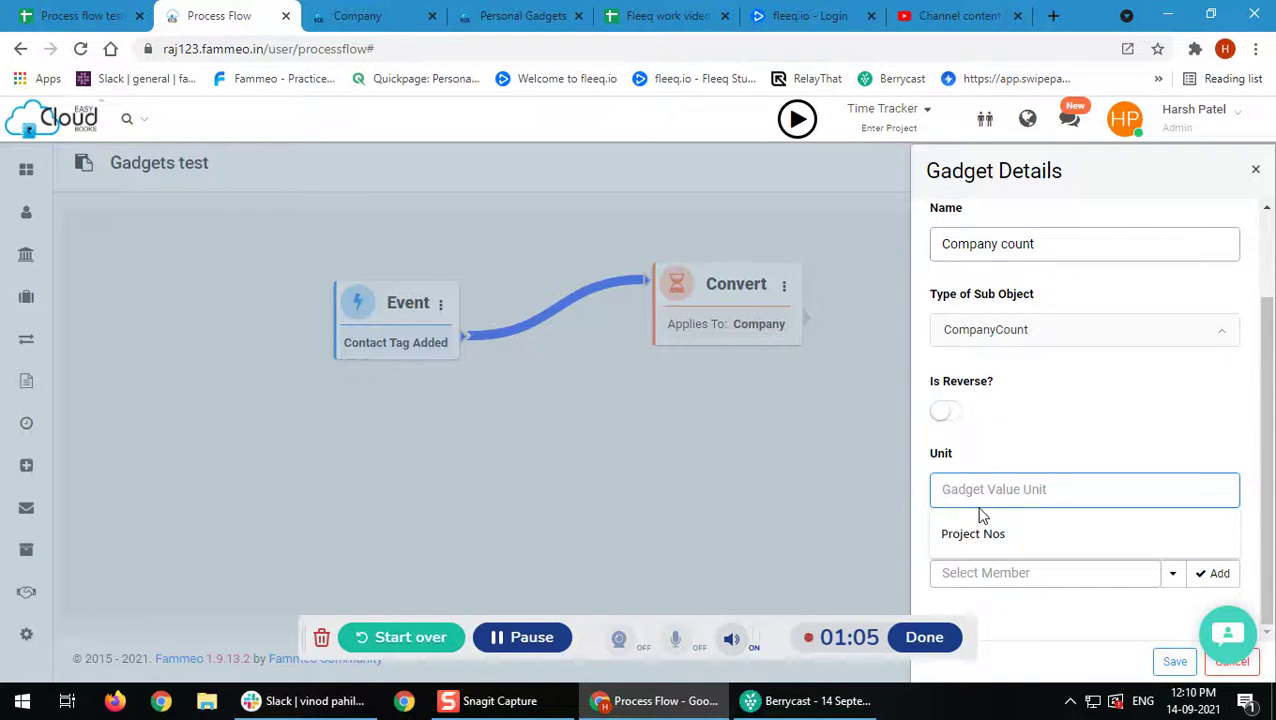
pyautogui.write('count')
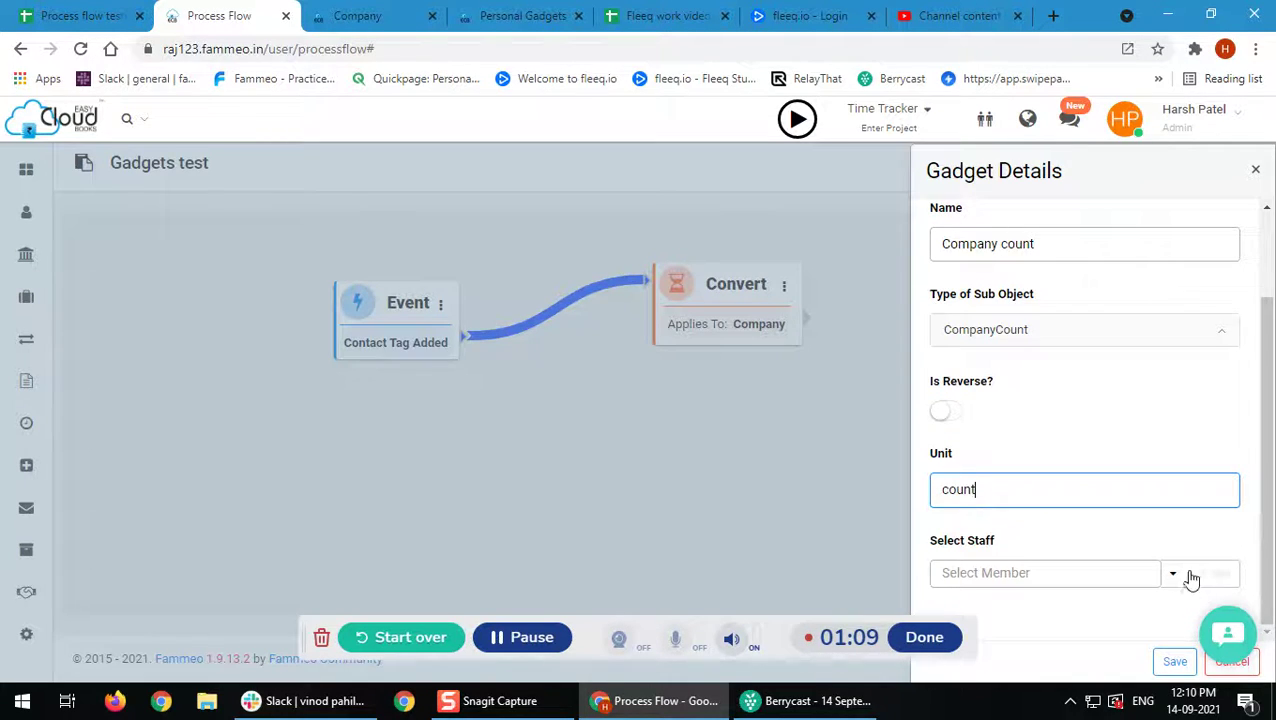
pyautogui.click(1080, 565)
pyautogui.click(1062, 489)
pyautogui.doubleClick(1062, 489)
# - Add two staff members to the gadget and save the gadget details
pyautogui.click(1118, 573)
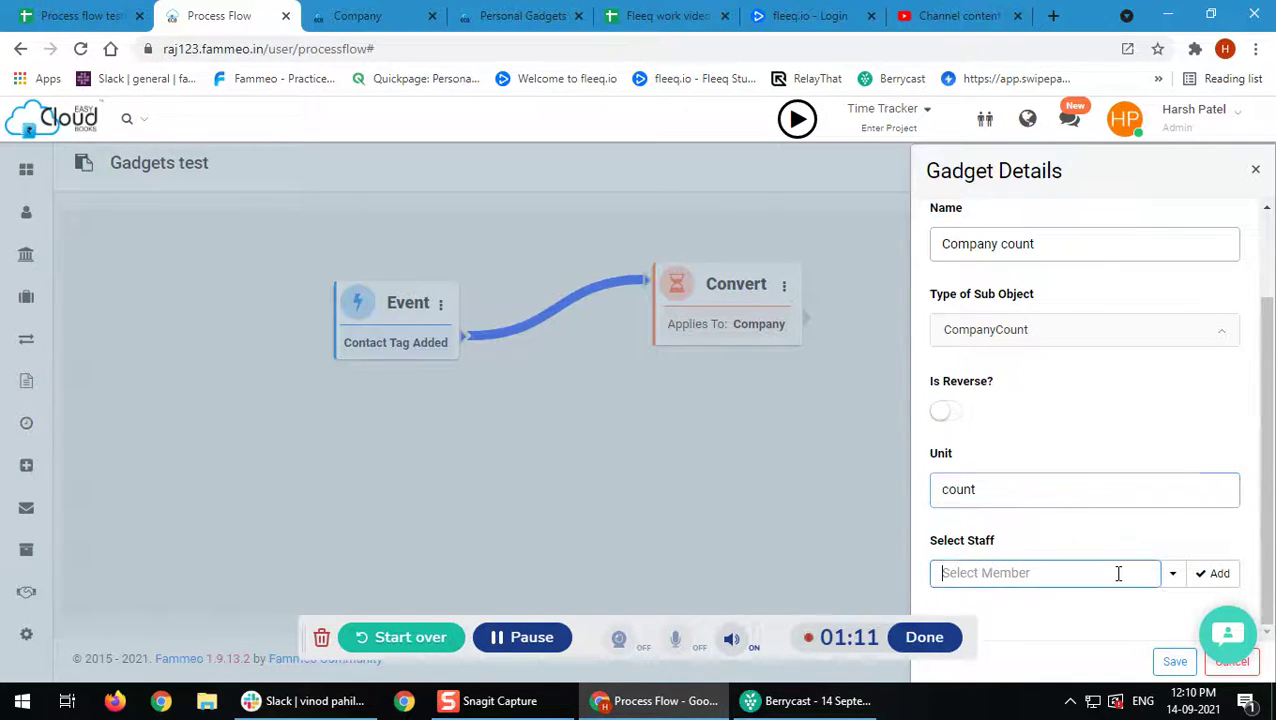
pyautogui.write('har')
pyautogui.click(1012, 497)
pyautogui.click(1015, 563)
pyautogui.click(1000, 538)
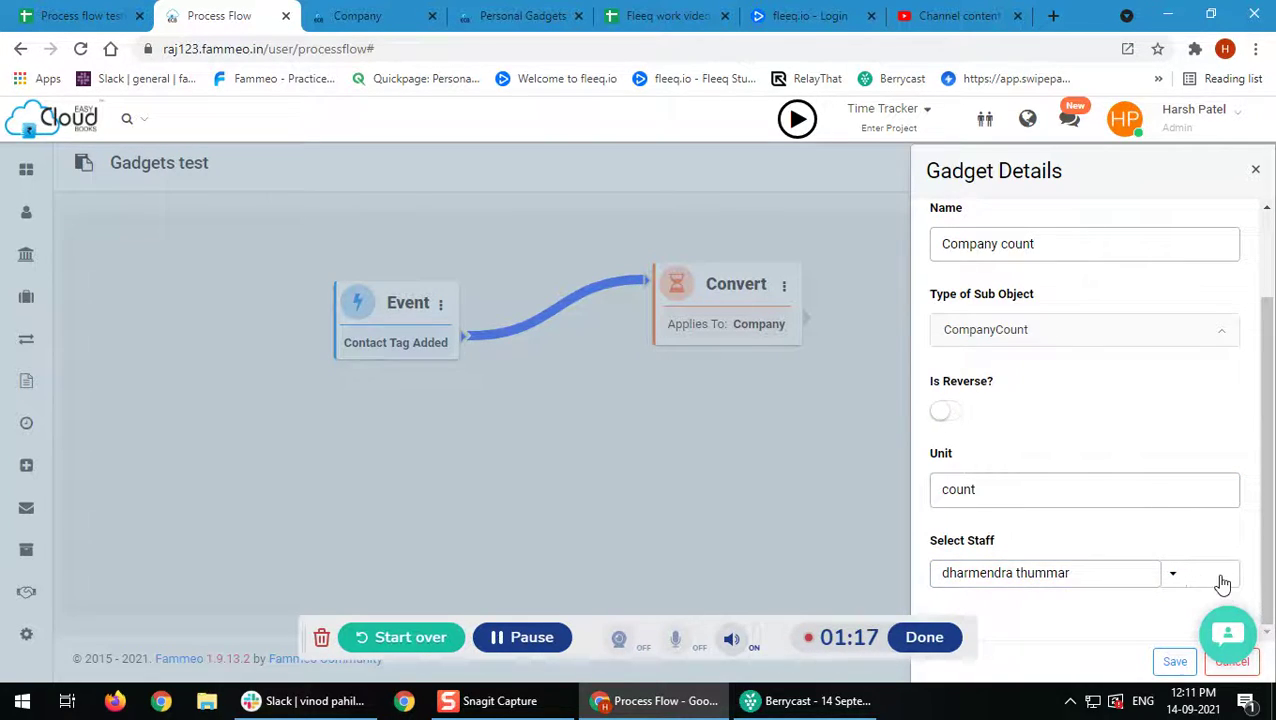
pyautogui.click(1080, 571)
pyautogui.write('aja')
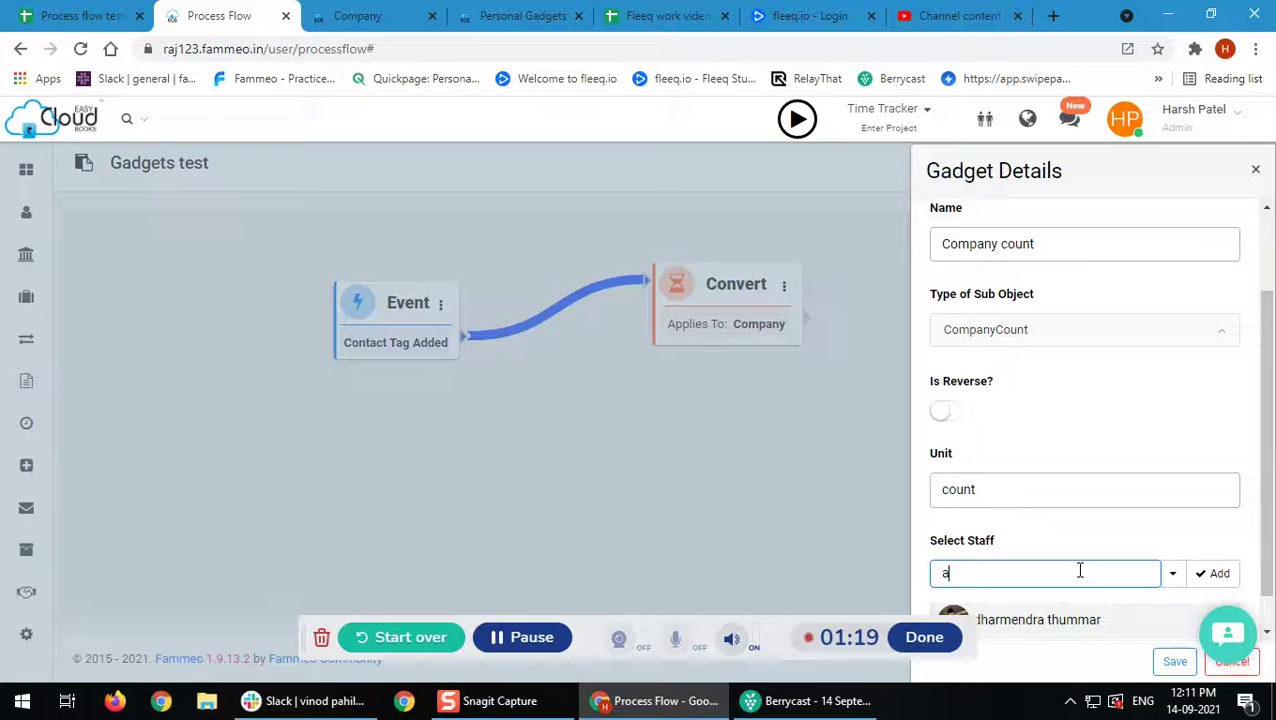
pyautogui.click(1062, 545)
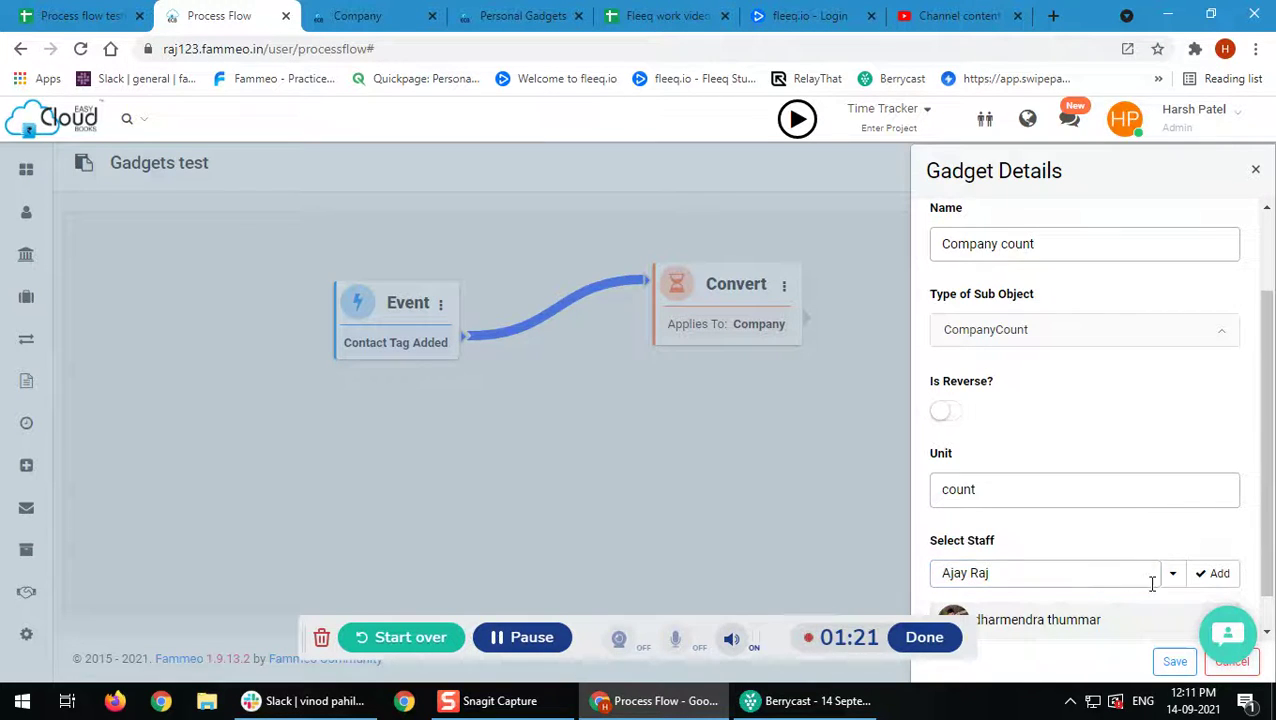
pyautogui.click(1204, 576)
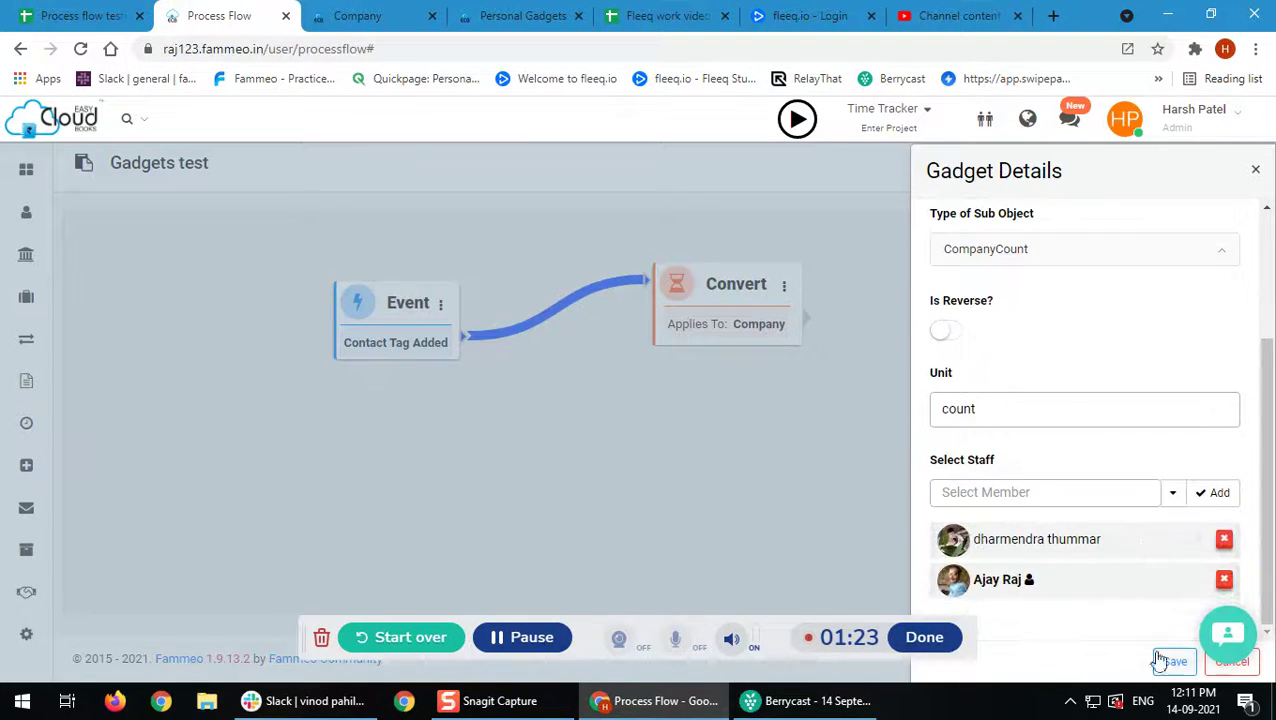
pyautogui.click(1174, 662)
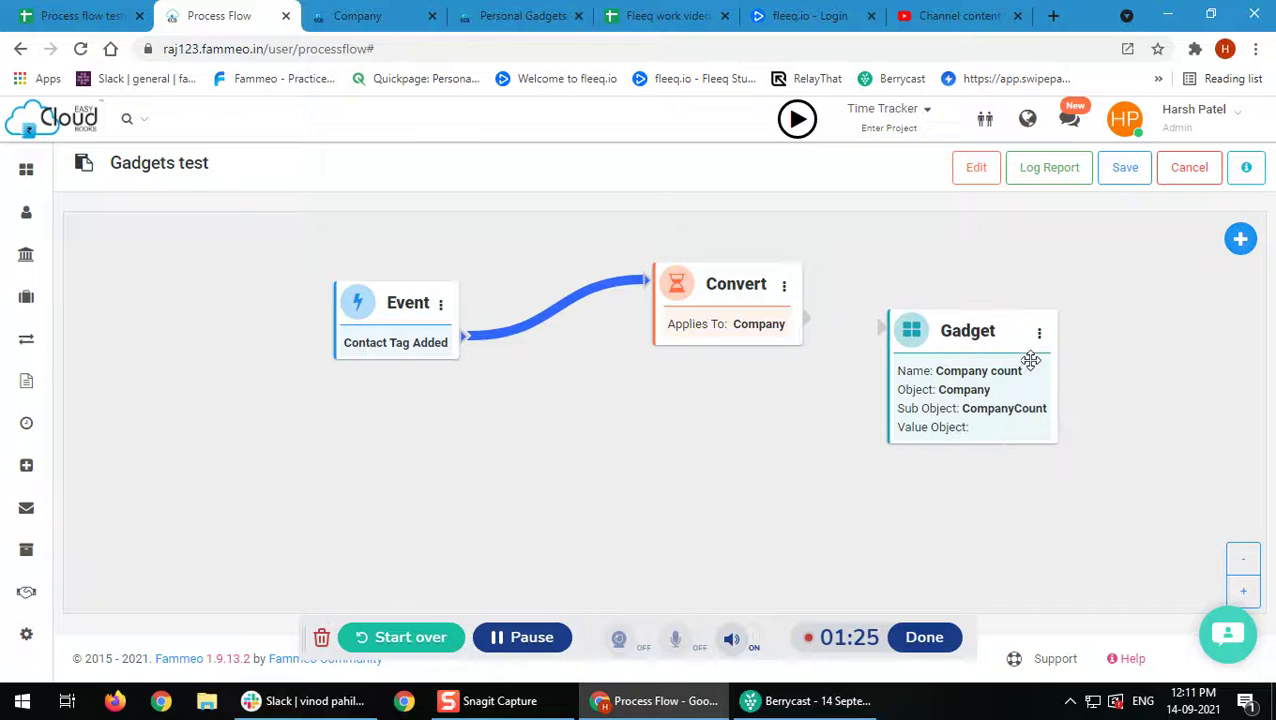
# - Attach the Gadget block to the Convert block and save the flow
pyautogui.moveTo(881, 340); pyautogui.dragTo(949, 264)
pyautogui.click(1125, 168)
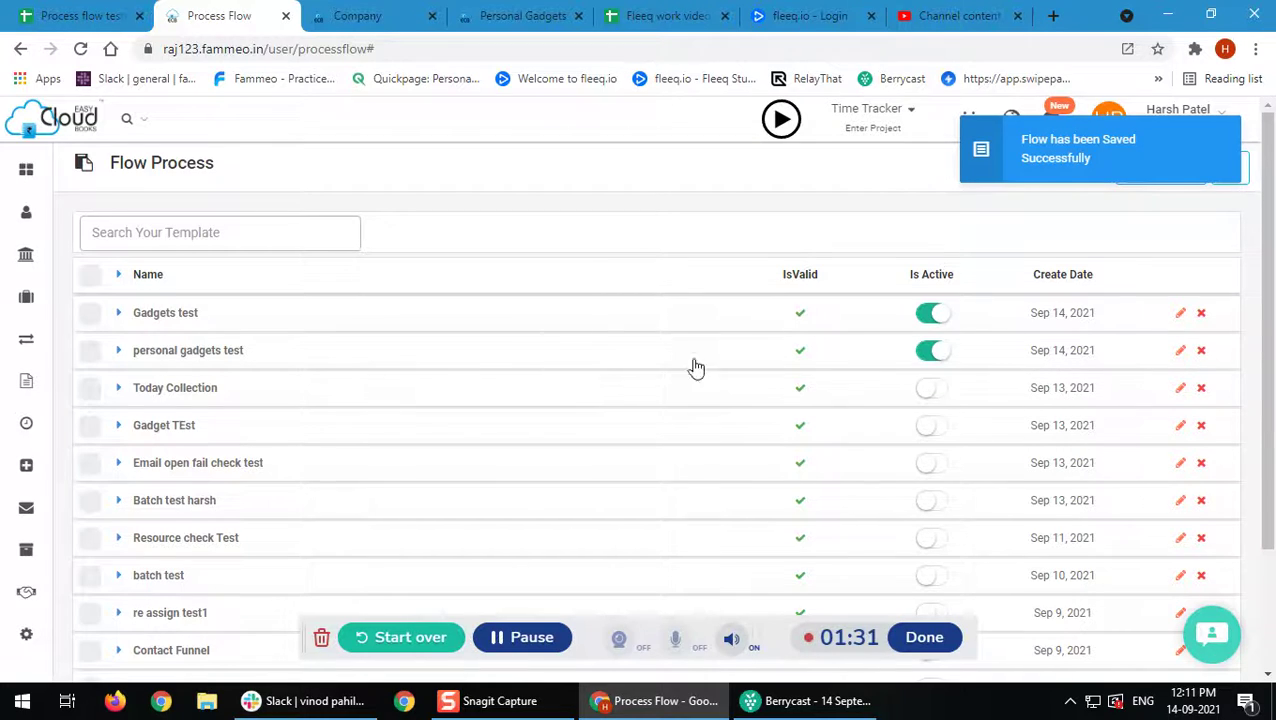
# - Deactivate the "personal gadgets test" flow and open the contacts list in a separate tab
pyautogui.click(920, 352)
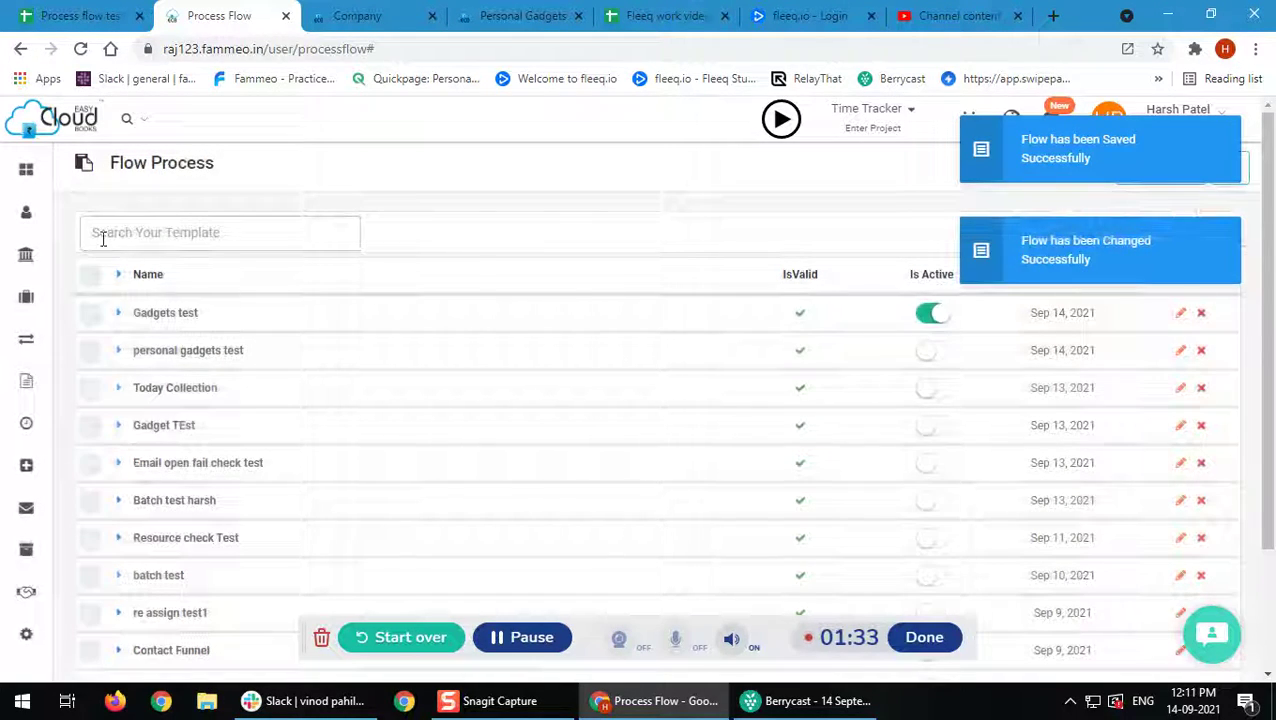
pyautogui.middleClick(15, 222)
pyautogui.click(300, 15)
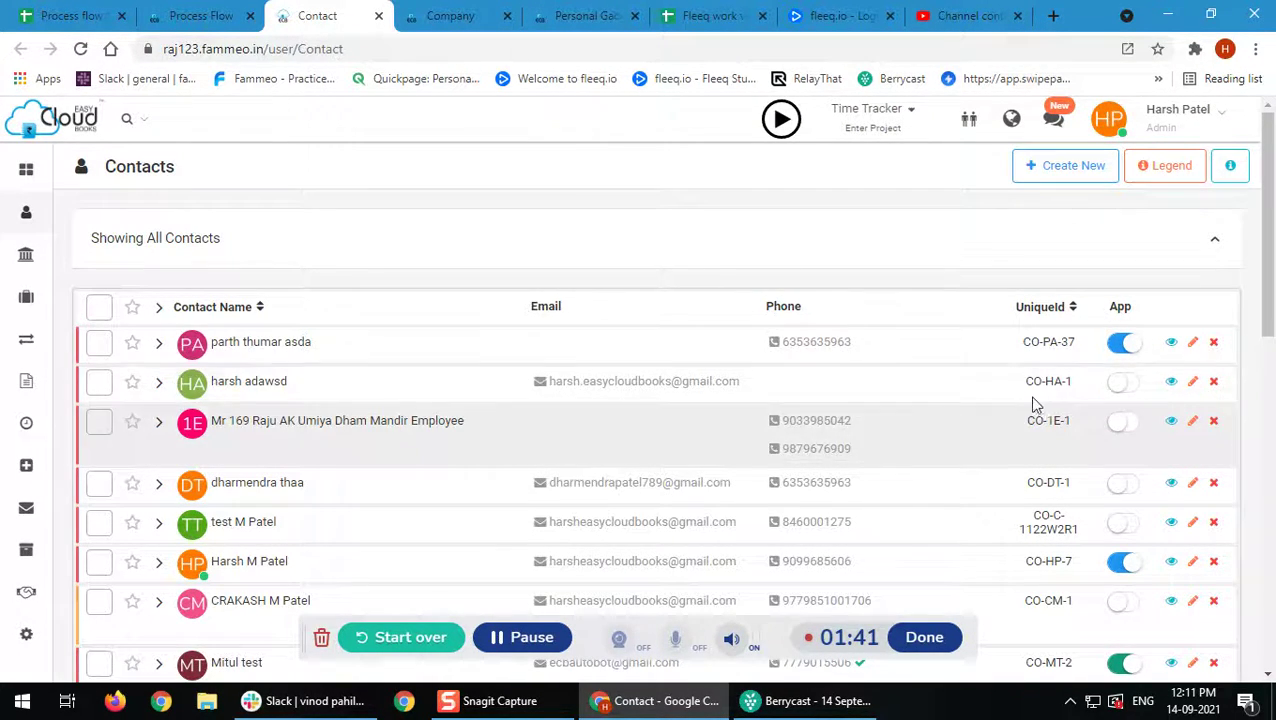
# - Expand the sixth contact in the list, add the tag TEST to it, and save its tags
pyautogui.scroll(-1, 203, 396)
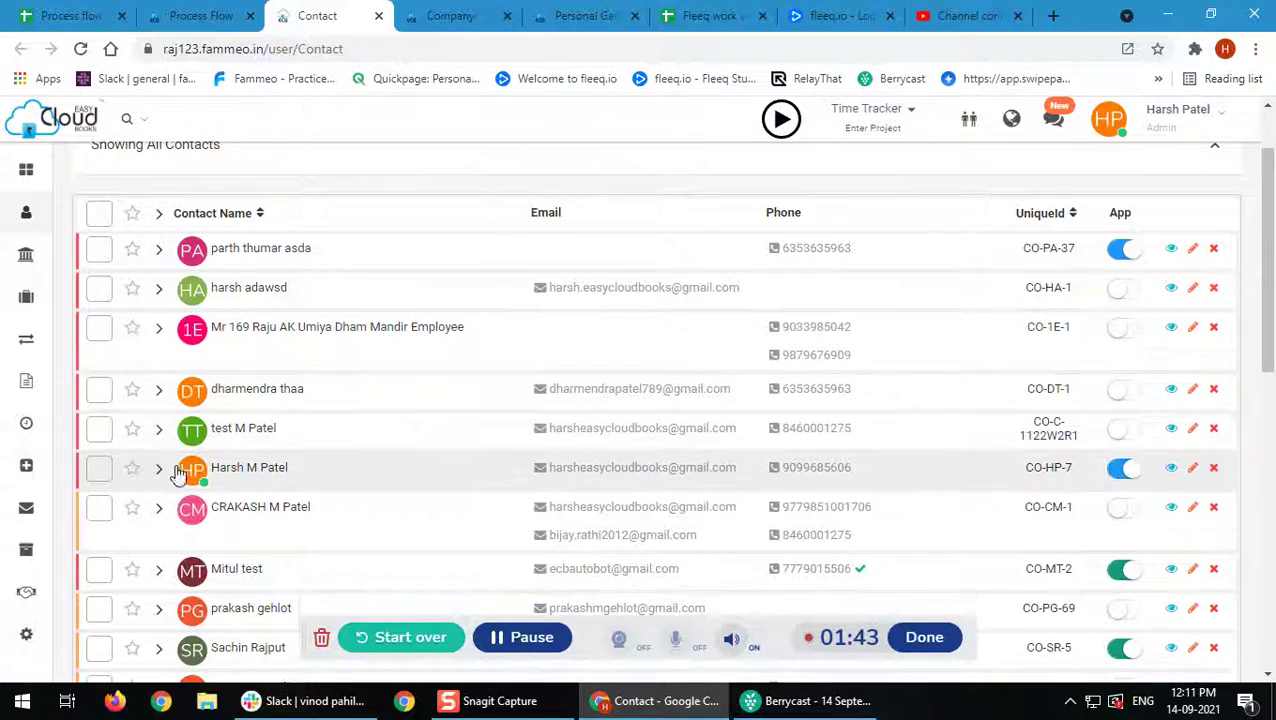
pyautogui.click(162, 469)
pyautogui.click(683, 518)
pyautogui.click(595, 262)
pyautogui.write('TEST')
pyautogui.click(750, 262)
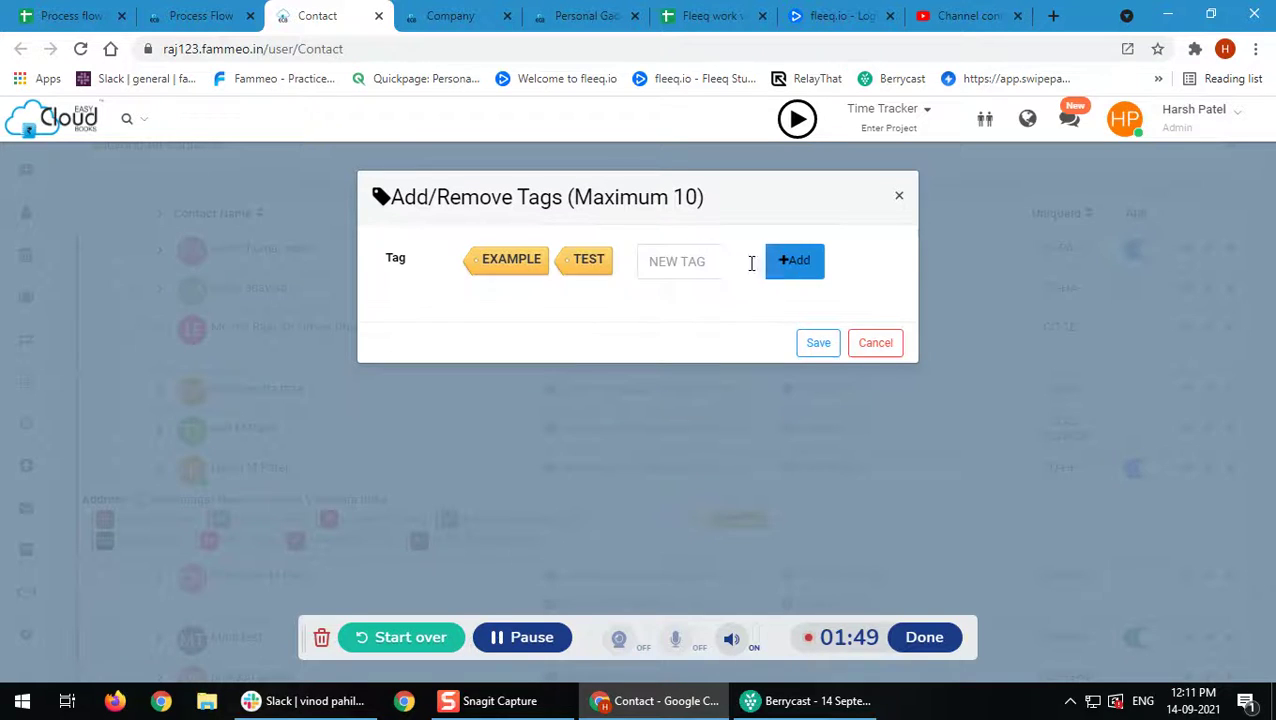
pyautogui.click(814, 350)
pyautogui.click(681, 500)
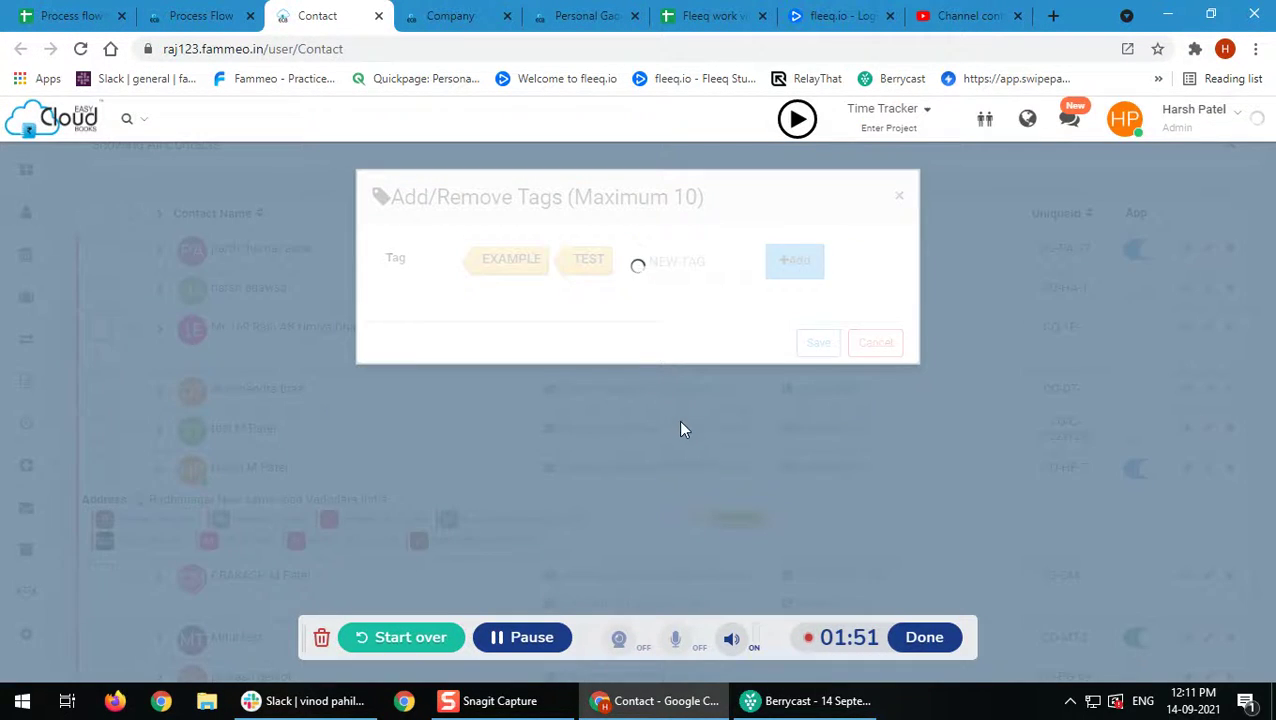
pyautogui.click(624, 502)
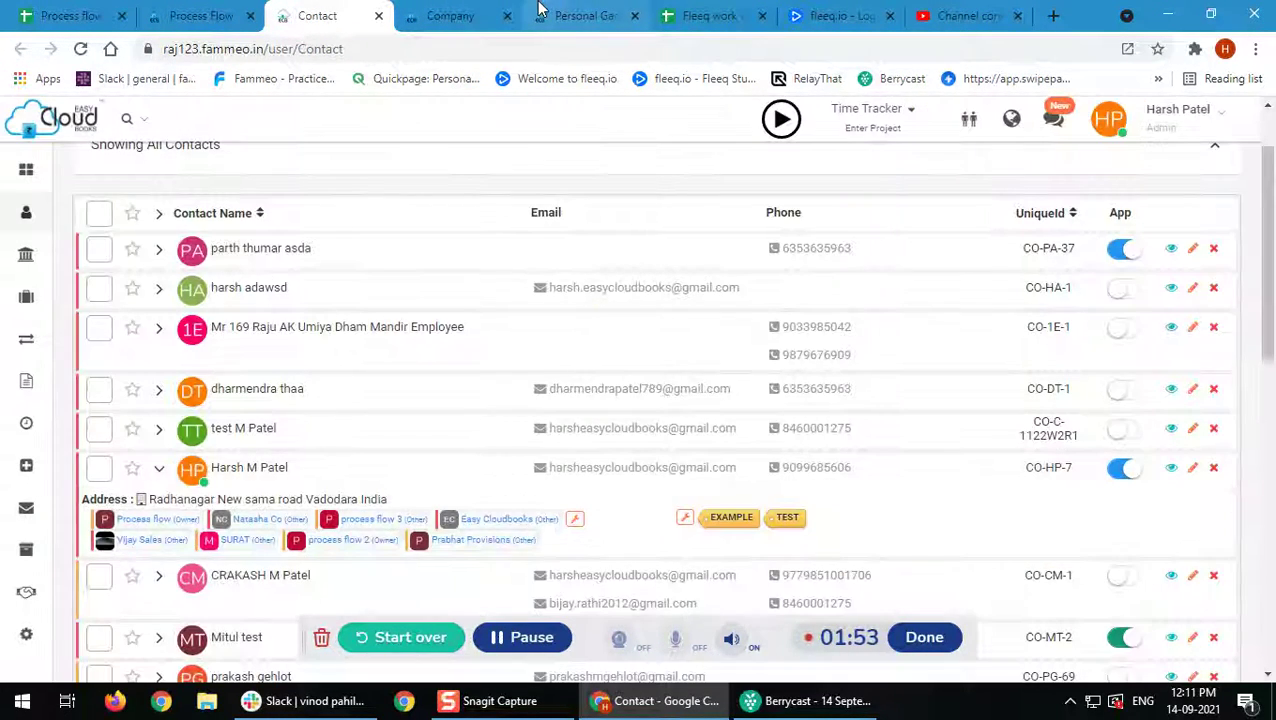
# - Open the Gadgets test flow's log report and examine the first run's tagged contact and Convert block details
pyautogui.click(205, 15)
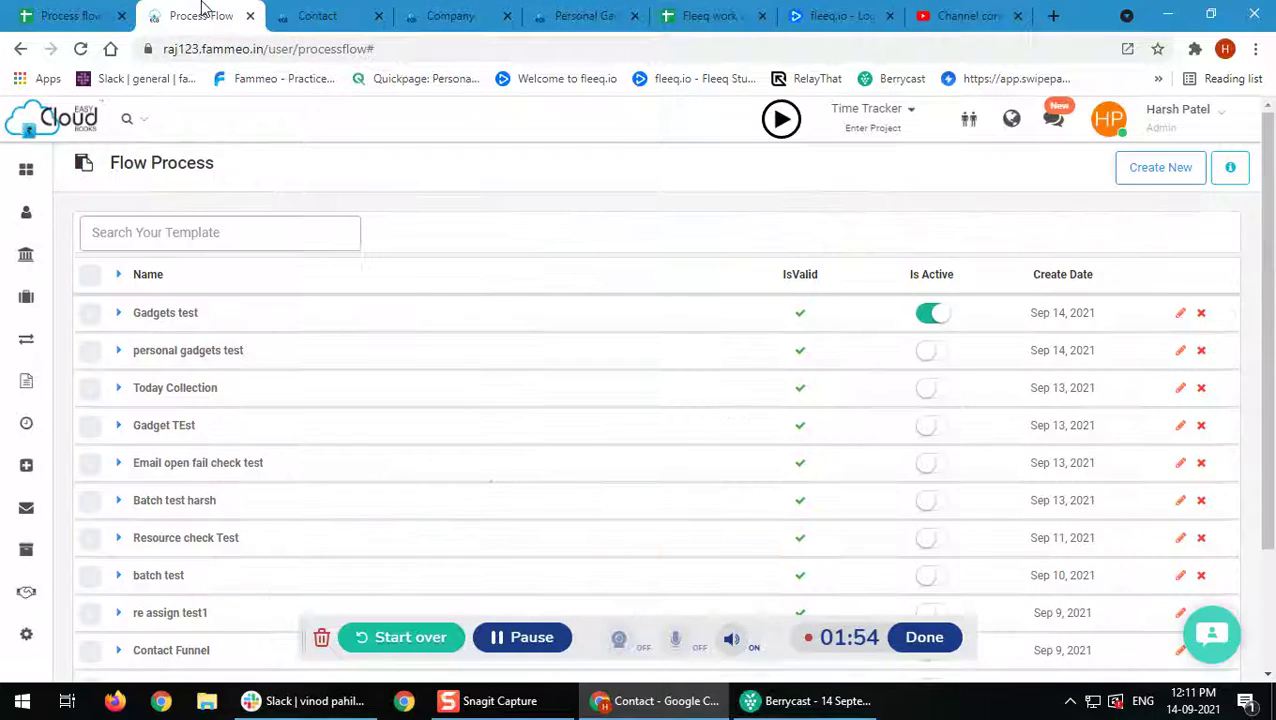
pyautogui.click(1179, 314)
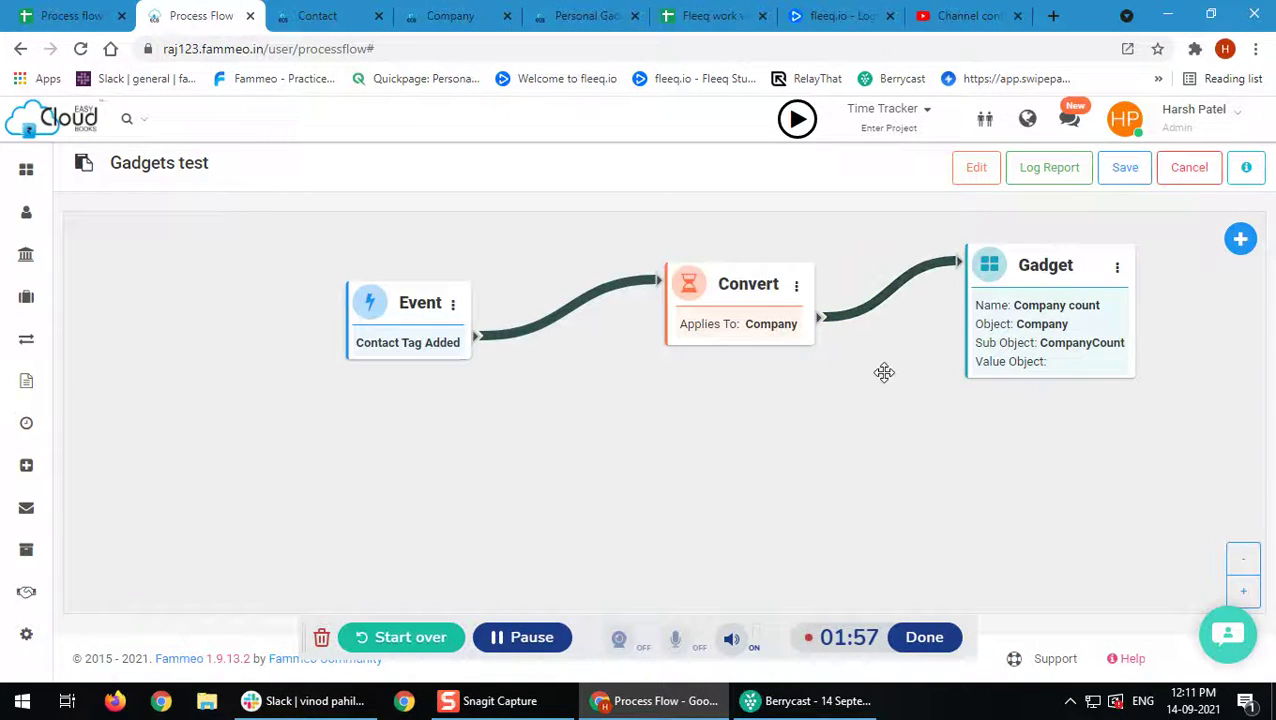
pyautogui.click(1049, 167)
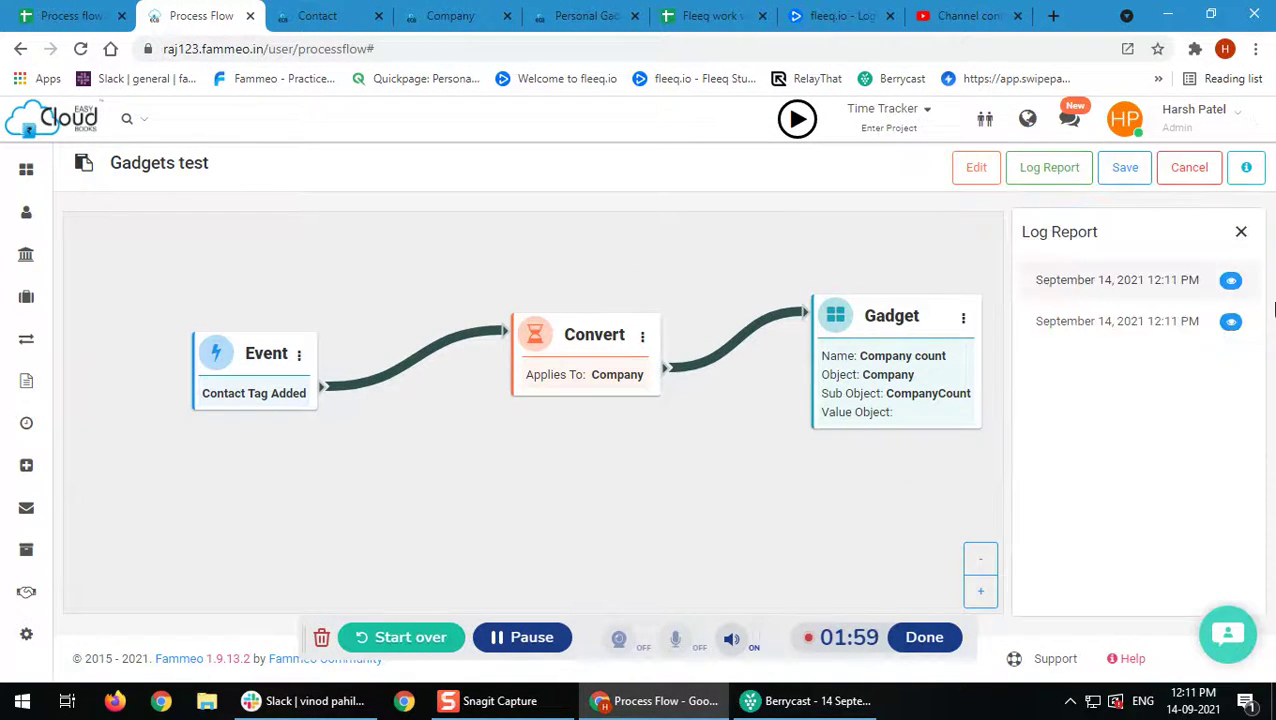
pyautogui.click(1231, 281)
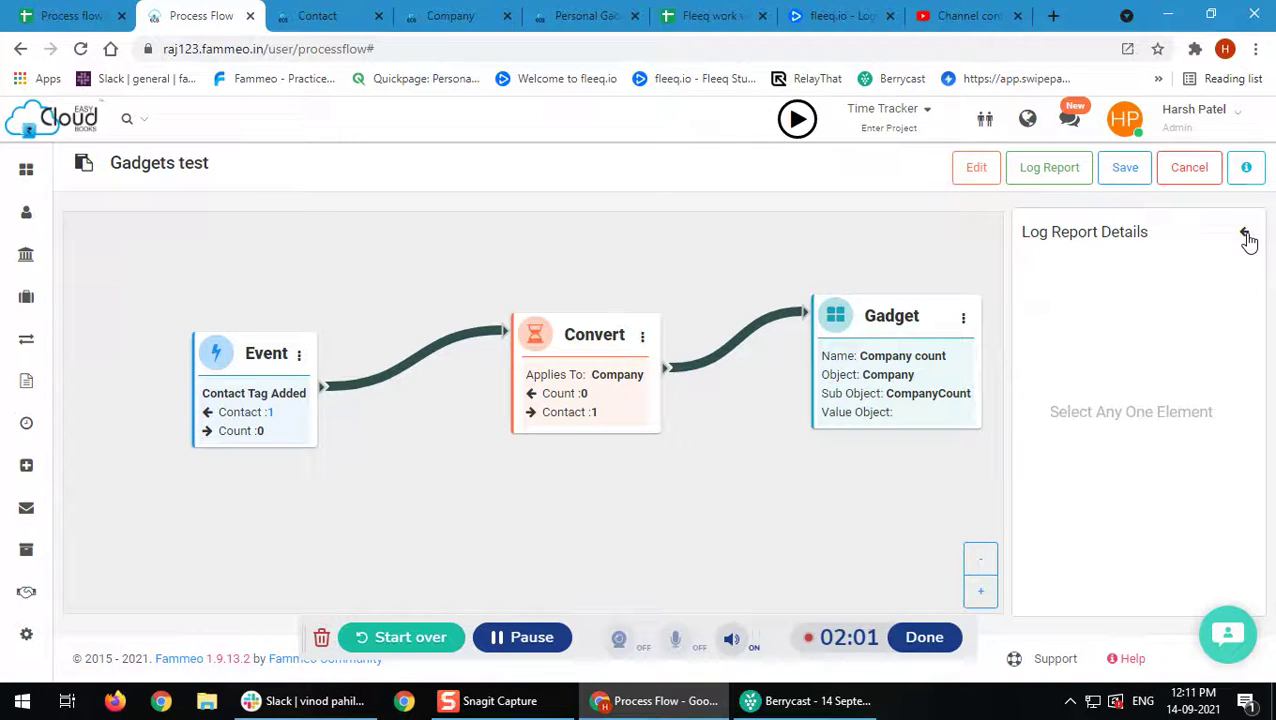
pyautogui.click(273, 413)
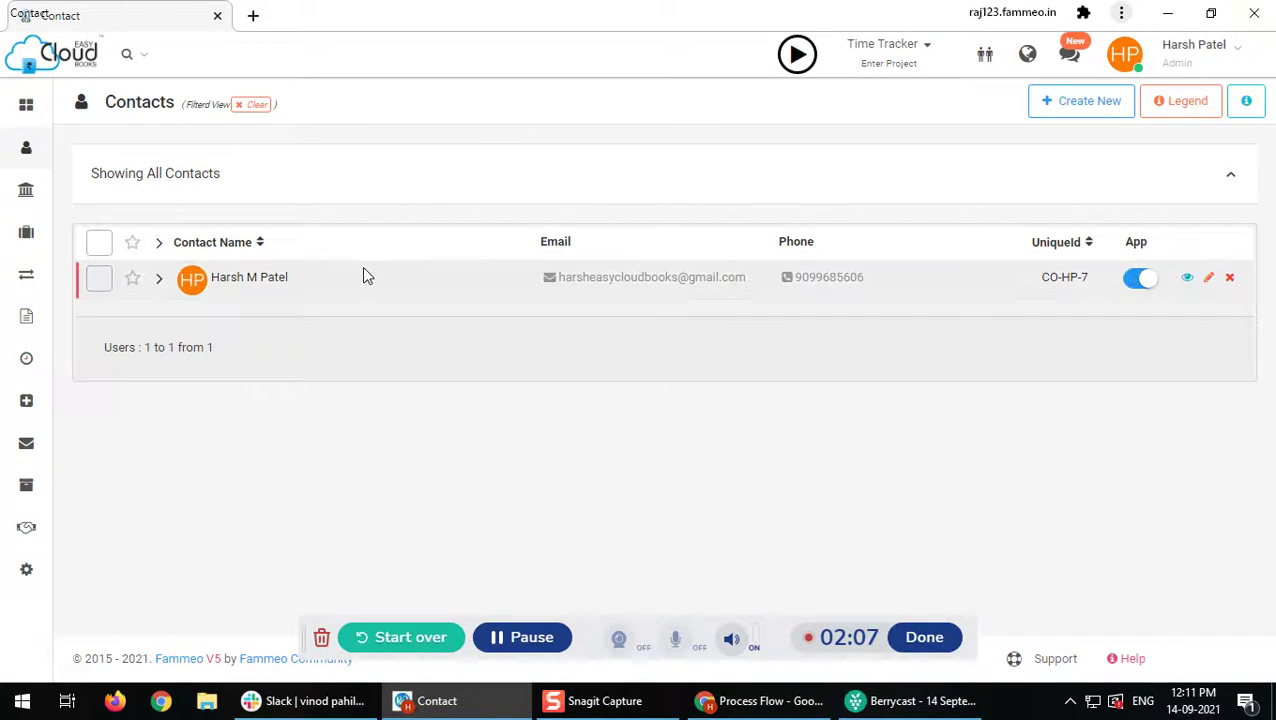
pyautogui.click(1252, 15)
pyautogui.click(592, 385)
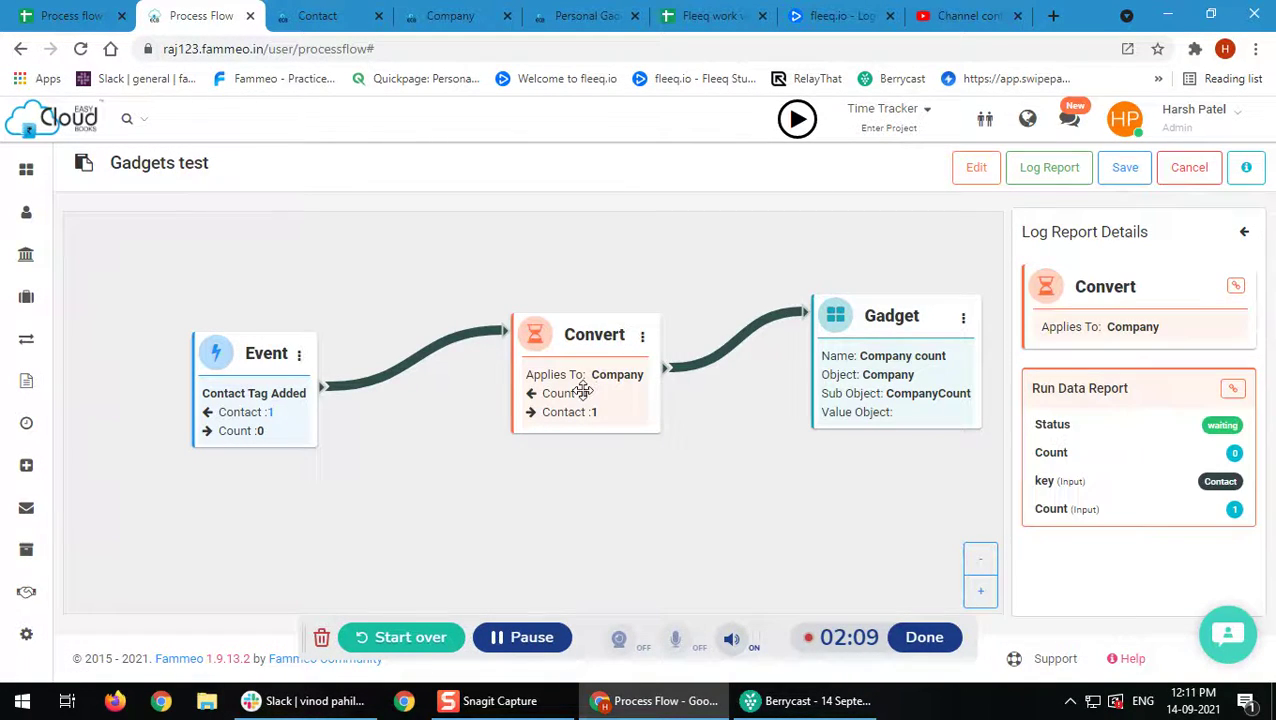
pyautogui.click(1245, 233)
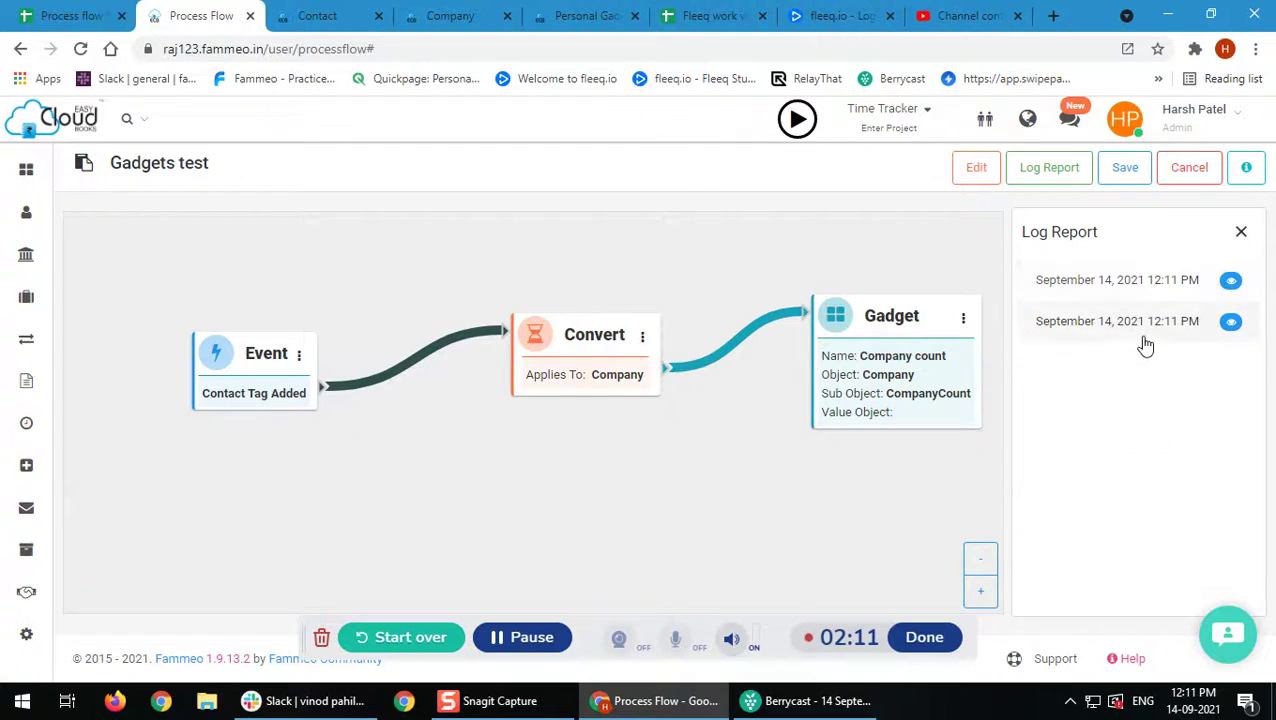
# - Examine the run data of the Event, Convert and Gadget blocks in the second log report entry
pyautogui.click(1231, 322)
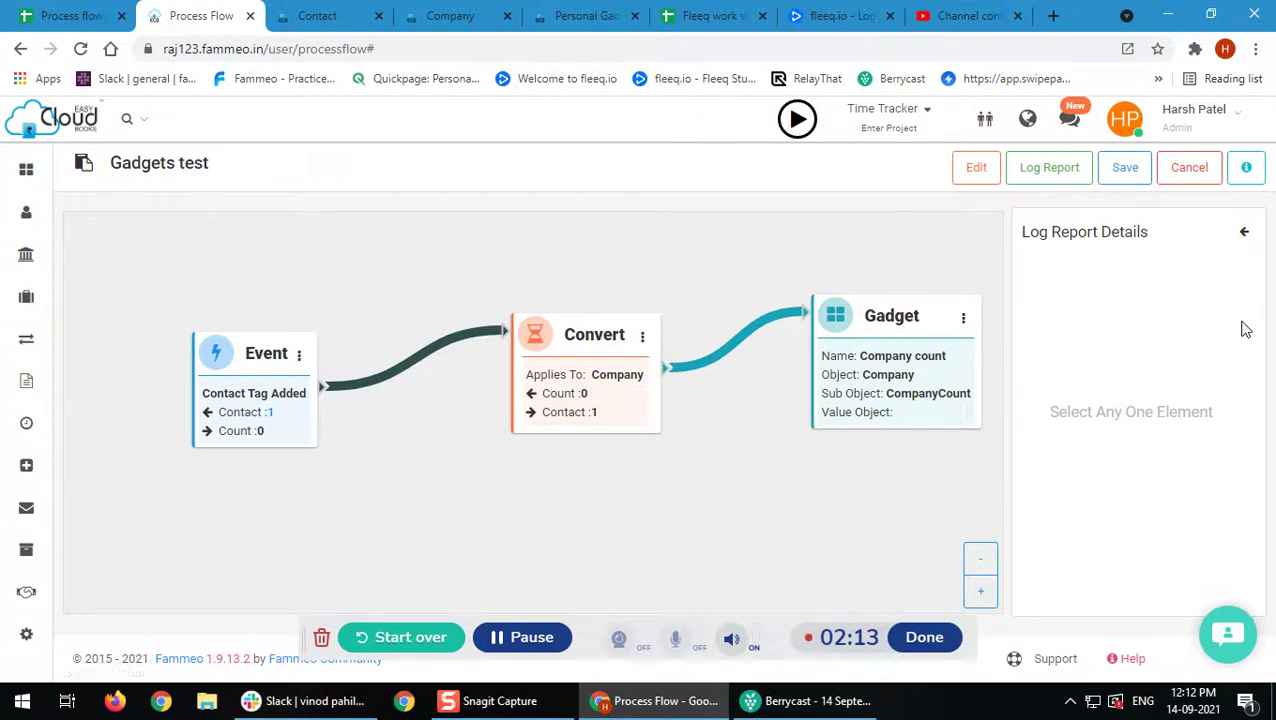
pyautogui.click(600, 408)
pyautogui.click(250, 437)
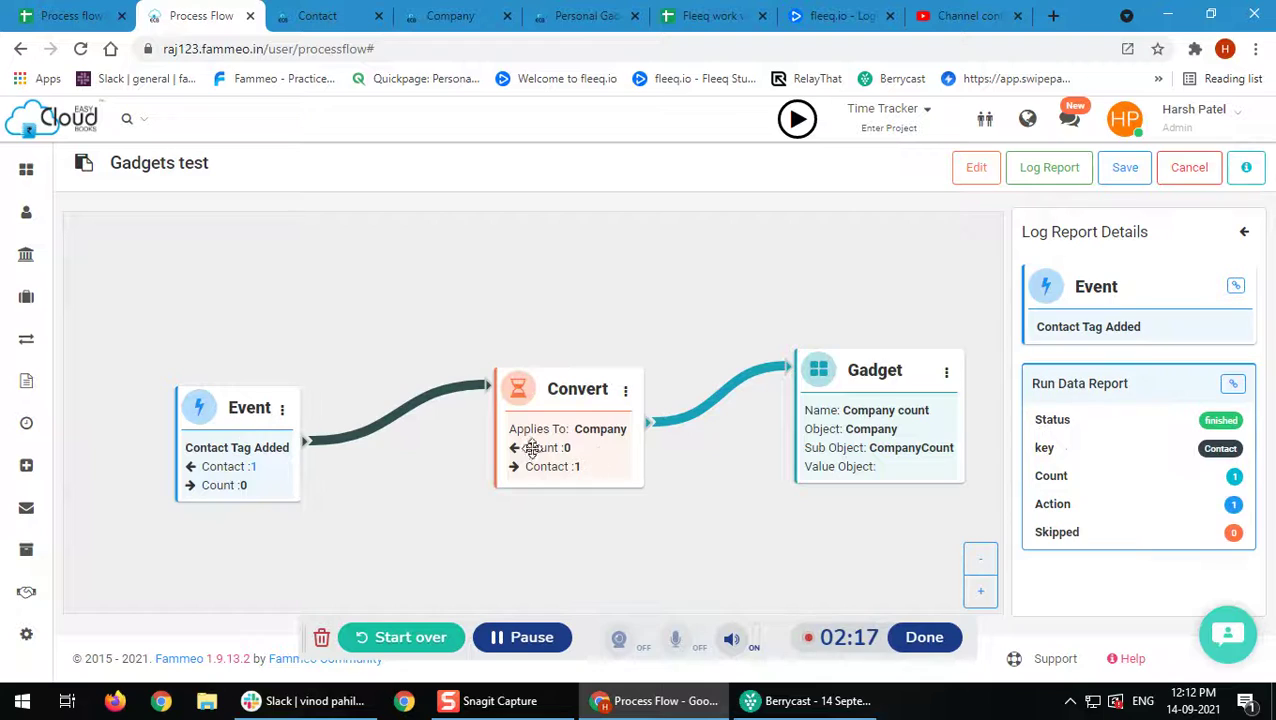
pyautogui.click(583, 444)
pyautogui.click(797, 440)
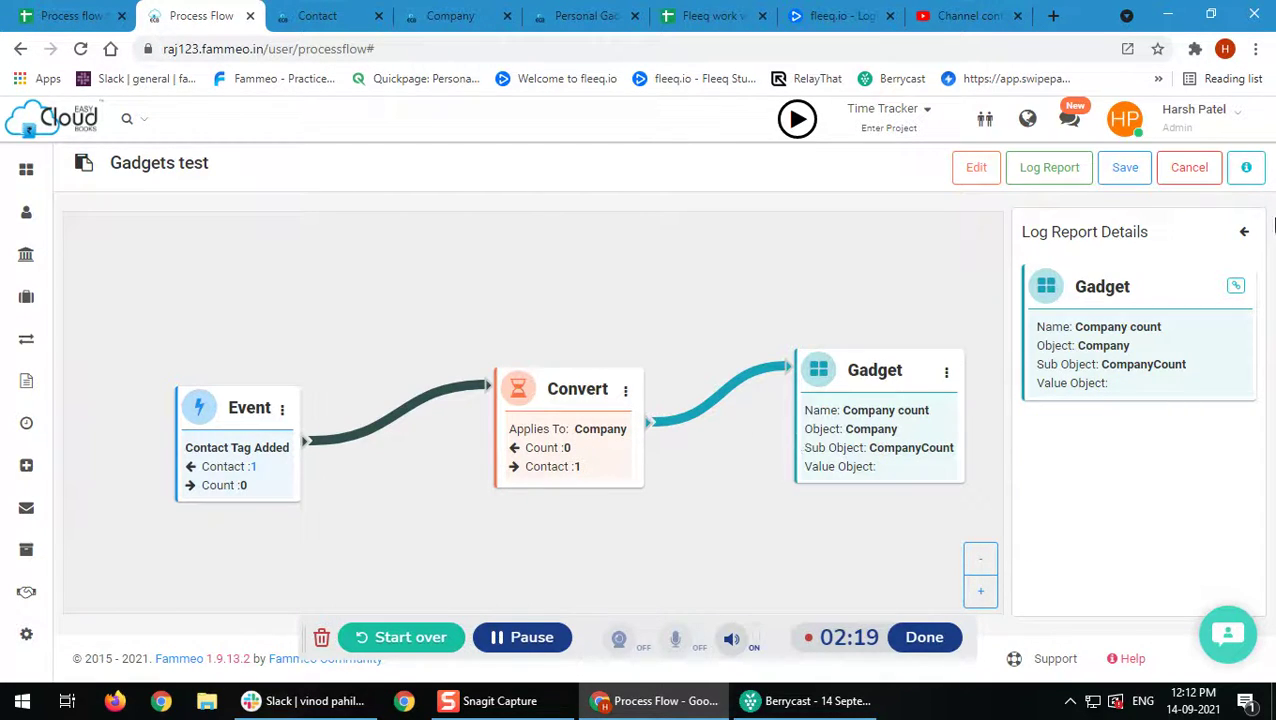
pyautogui.click(1246, 232)
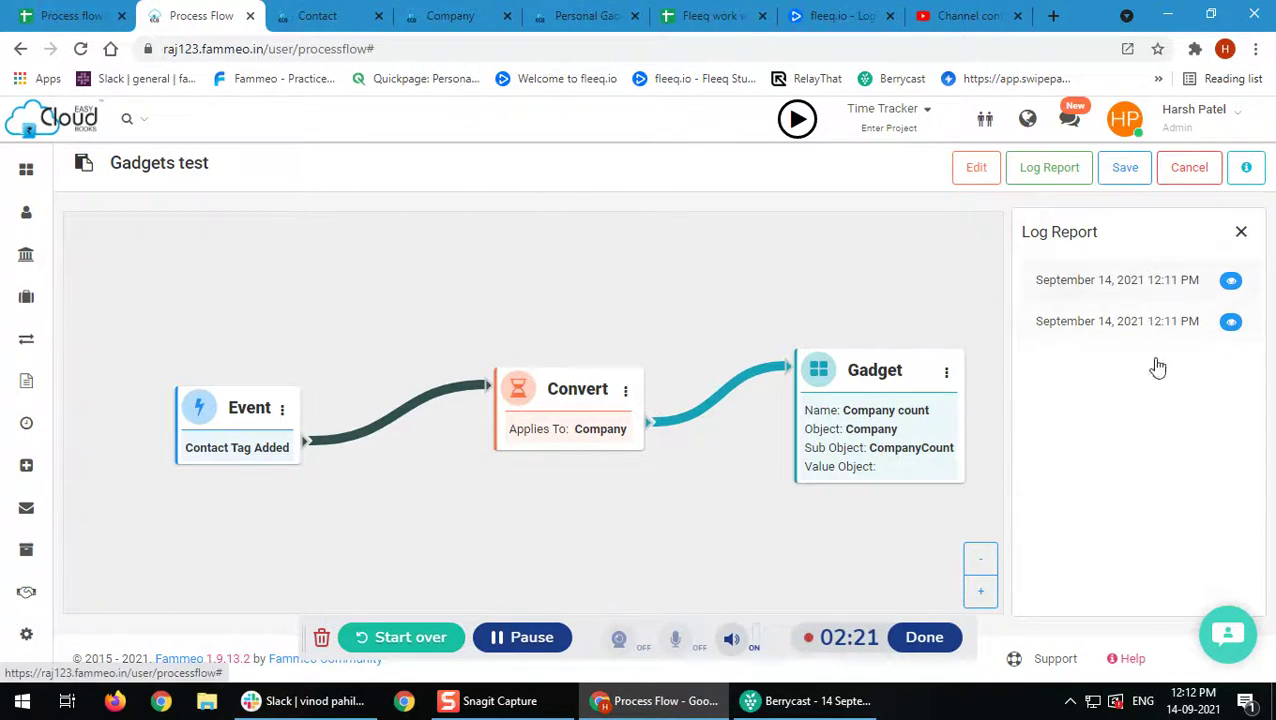
# - Reload the Gadgets test log report and reopen the details of its first entry
pyautogui.click(1052, 172)
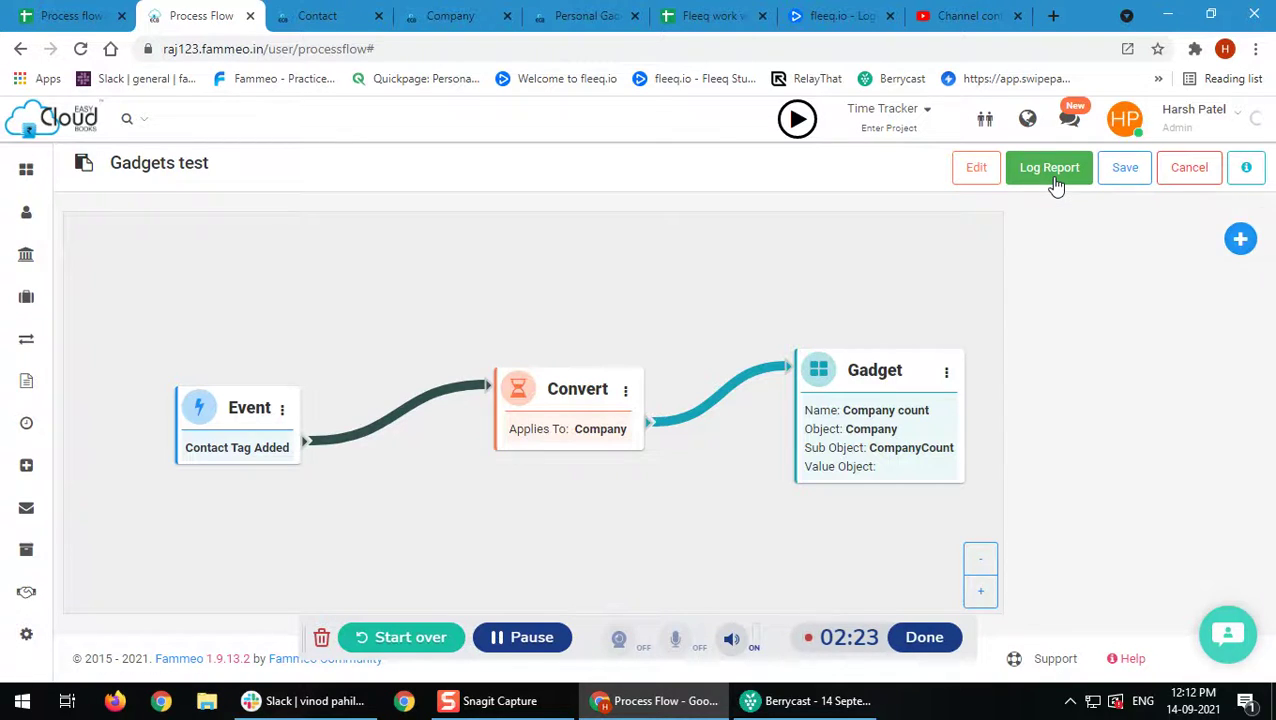
pyautogui.click(1048, 171)
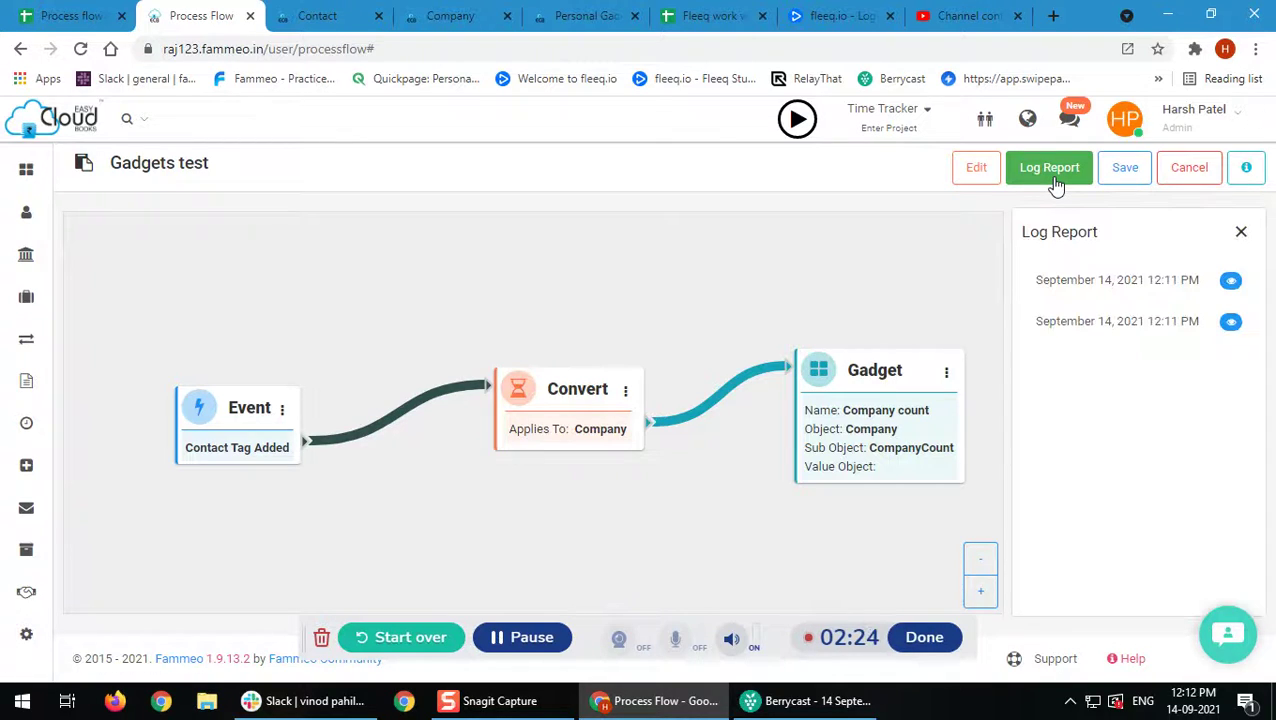
pyautogui.click(1229, 286)
pyautogui.moveTo(777, 330); pyautogui.dragTo(769, 346)
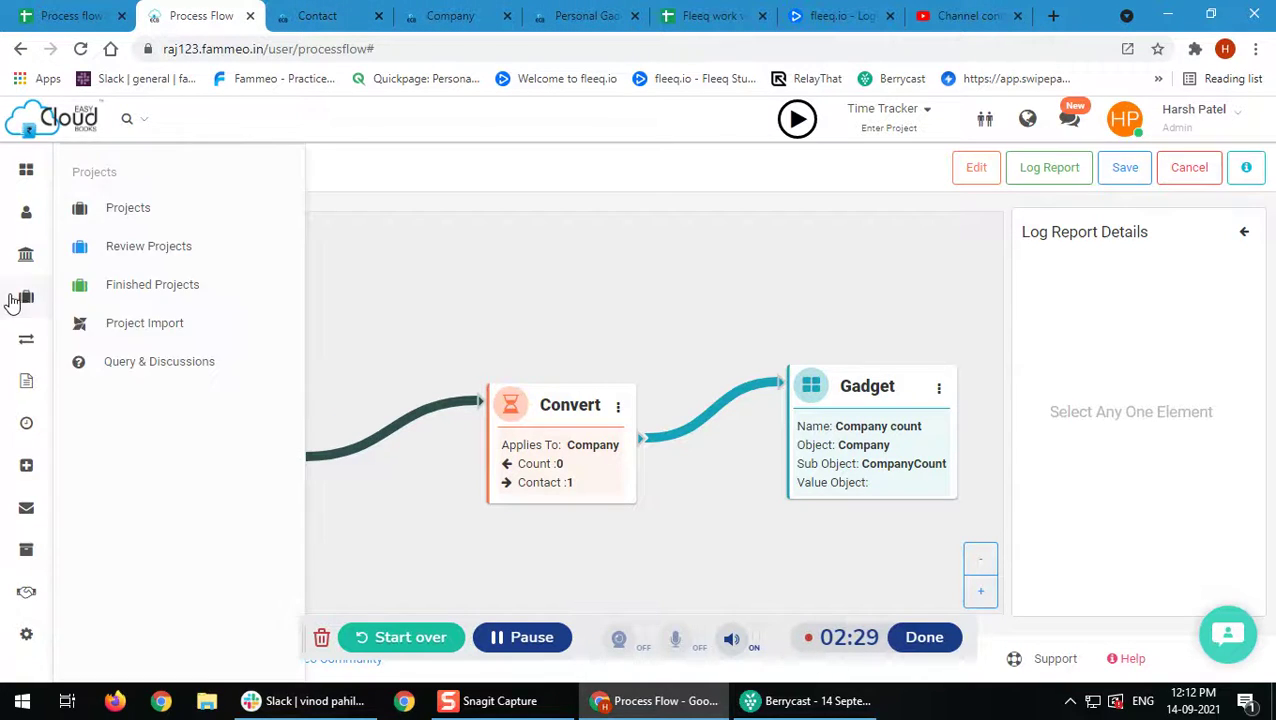
# - Reload Personal Gadgets, and check and refresh the pending work tasks in a separate tab before closing it
pyautogui.moveTo(26, 465)
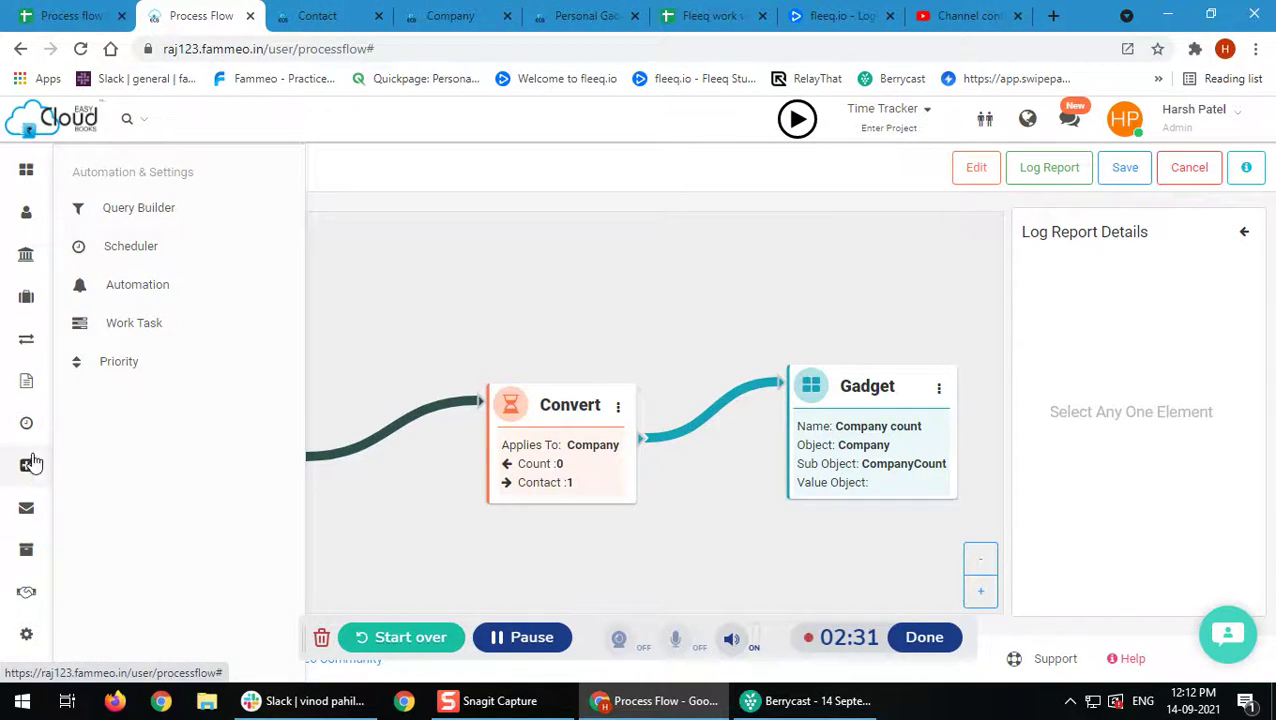
pyautogui.middleClick(163, 338)
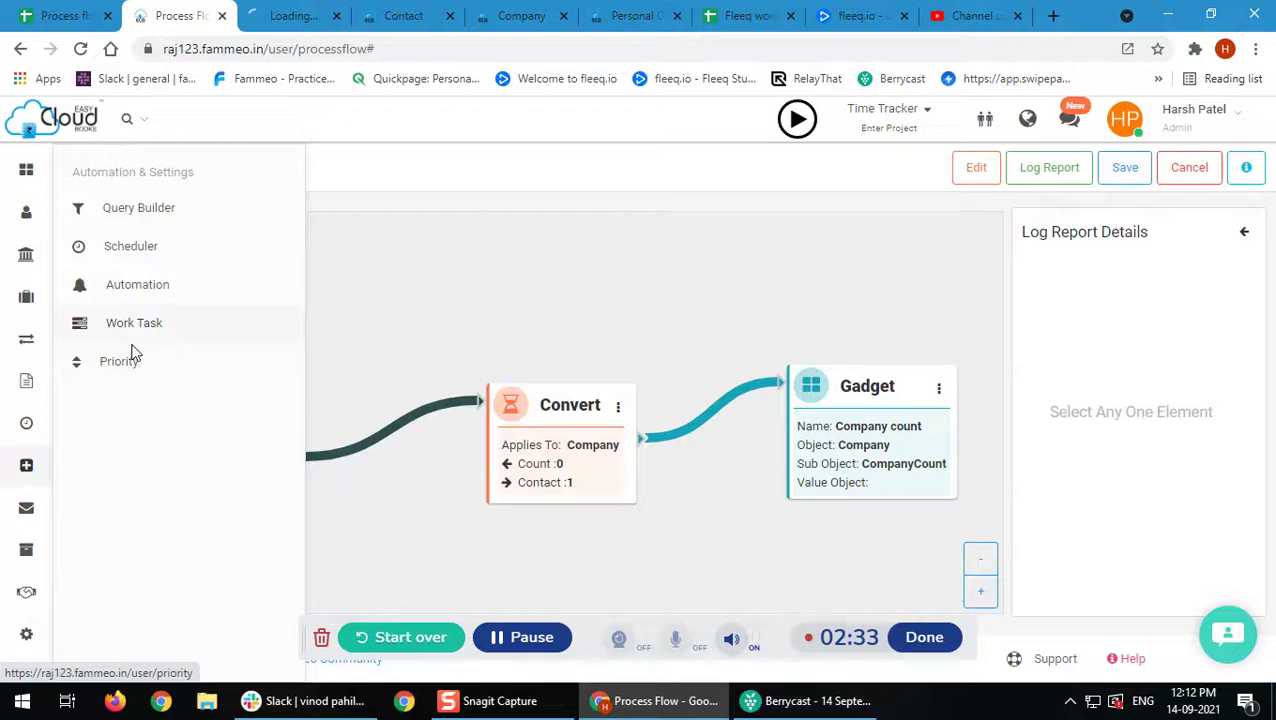
pyautogui.click(655, 14)
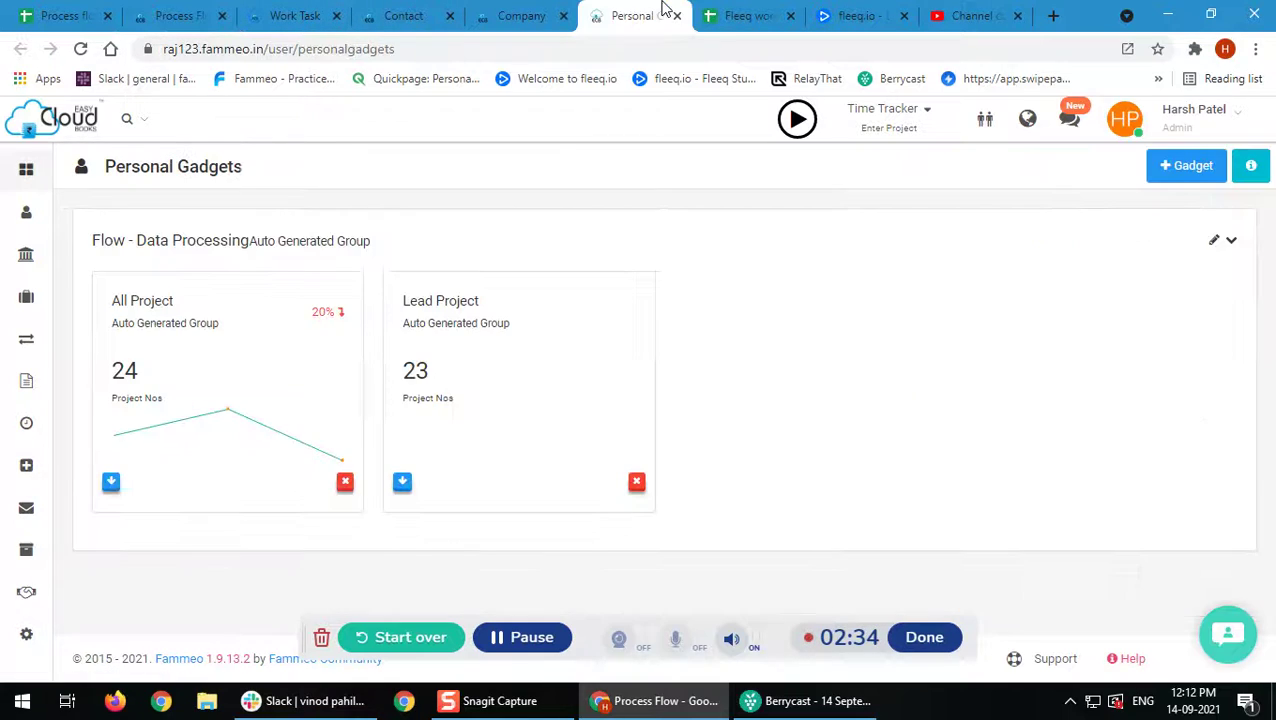
pyautogui.click(80, 50)
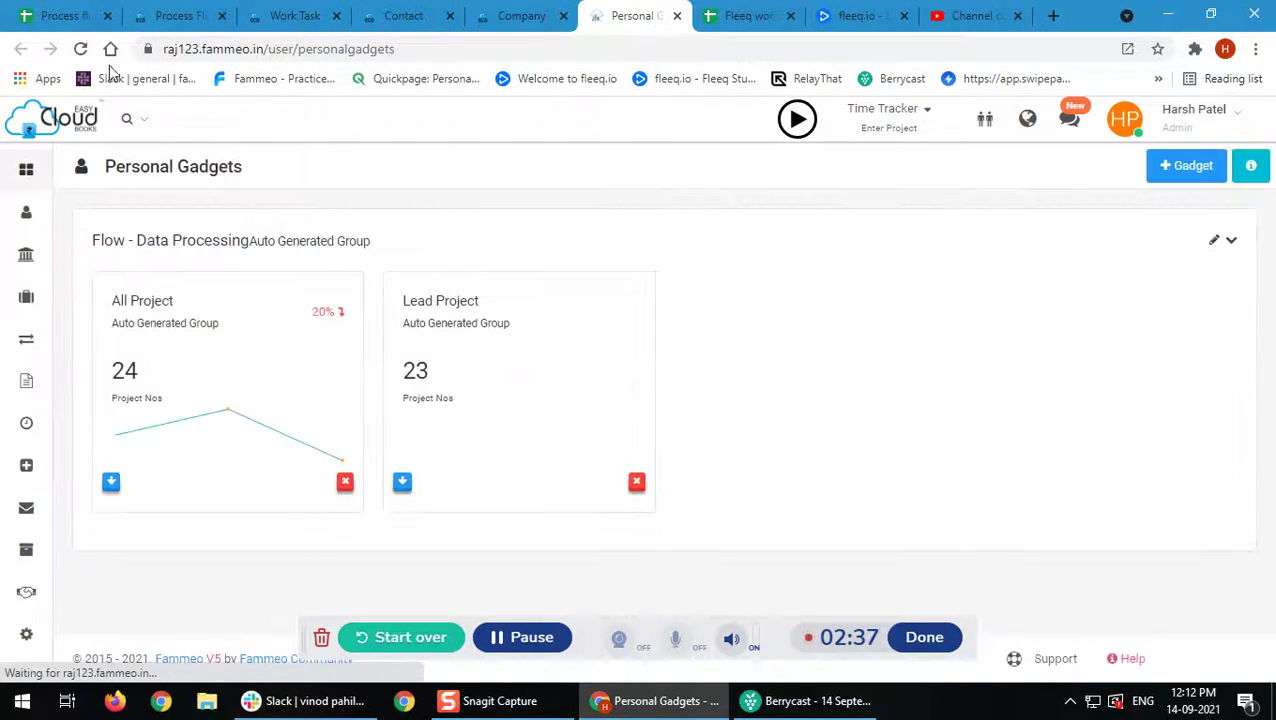
pyautogui.click(310, 14)
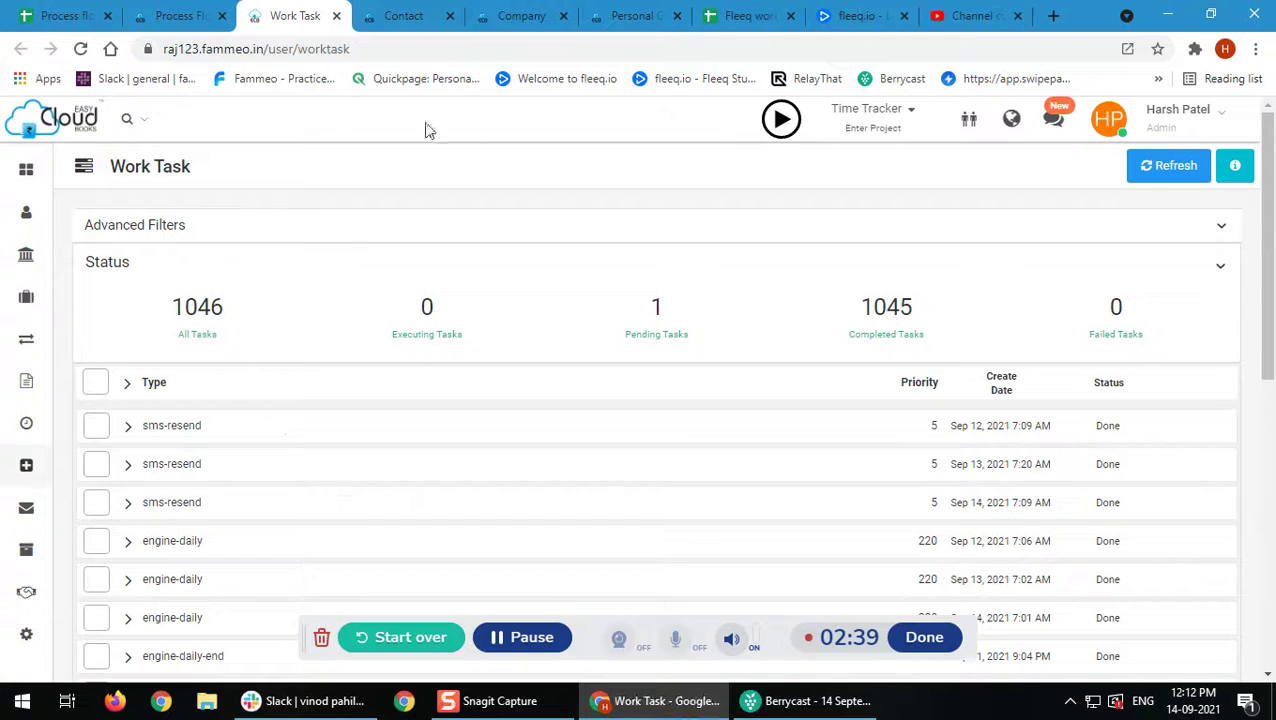
pyautogui.click(632, 306)
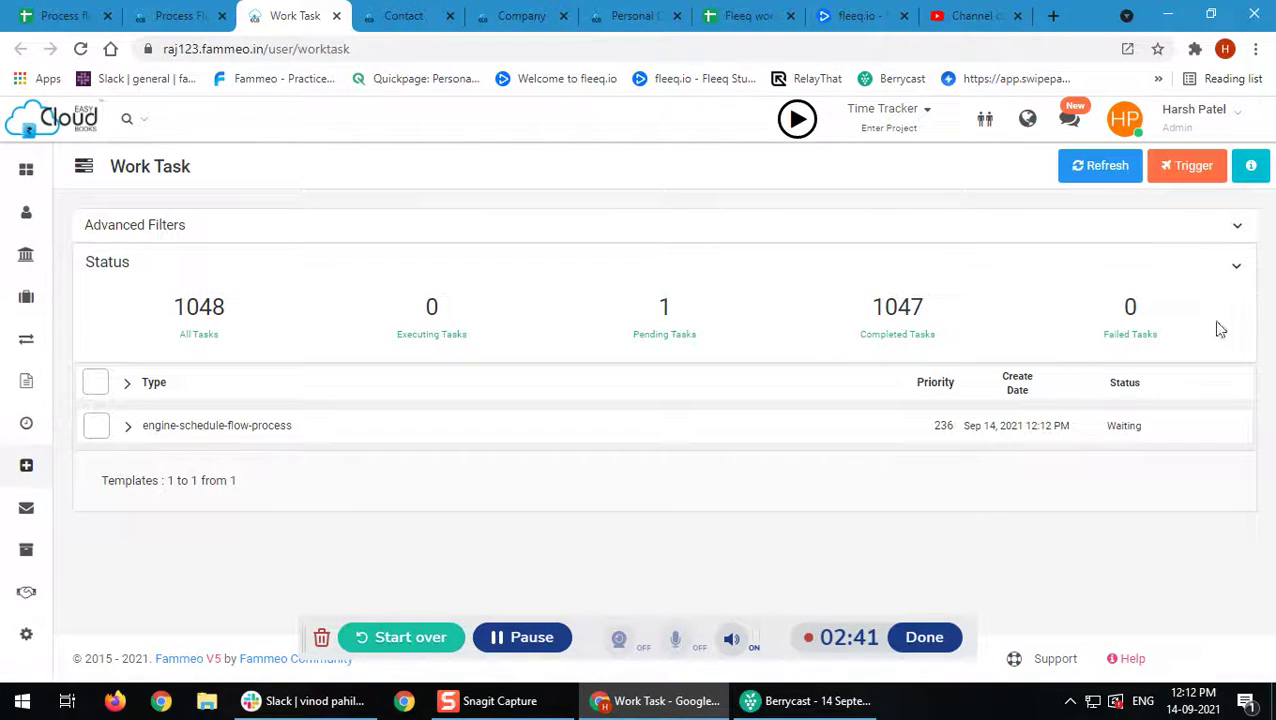
pyautogui.click(1105, 166)
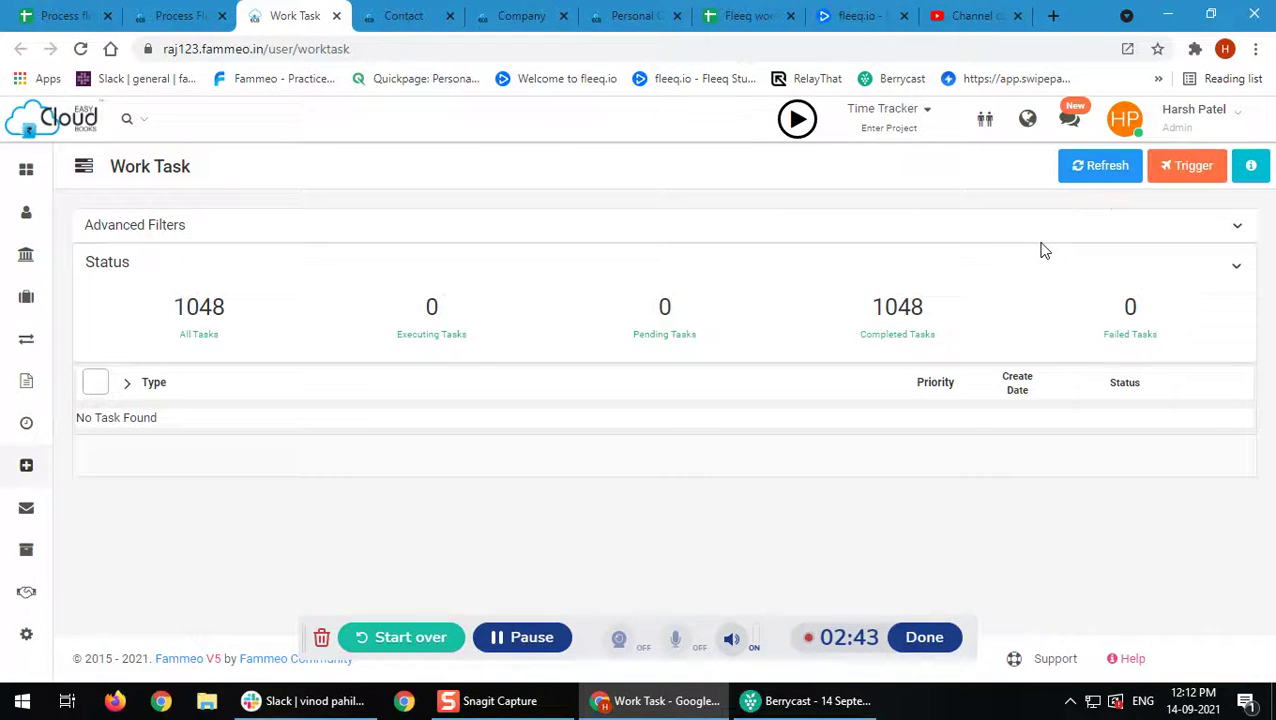
pyautogui.click(336, 15)
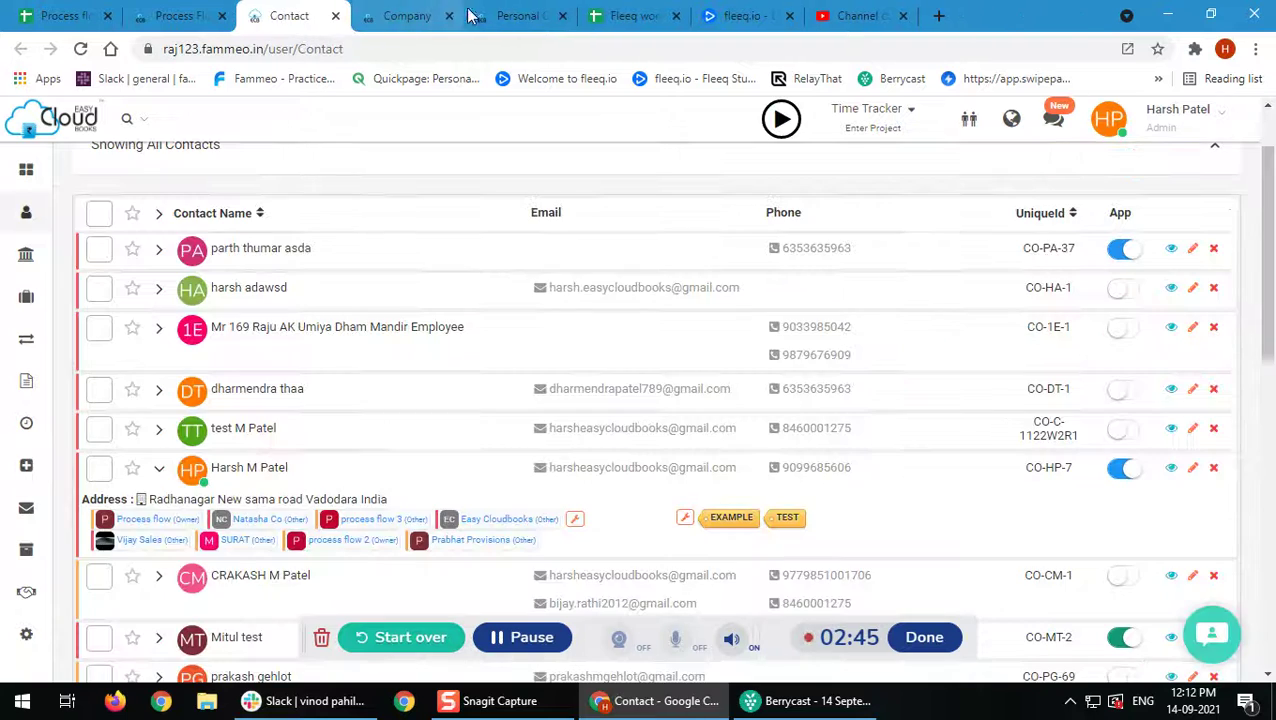
# - Reload Personal Gadgets again and recheck the first entry in the Gadgets test log report
pyautogui.click(515, 15)
pyautogui.click(81, 50)
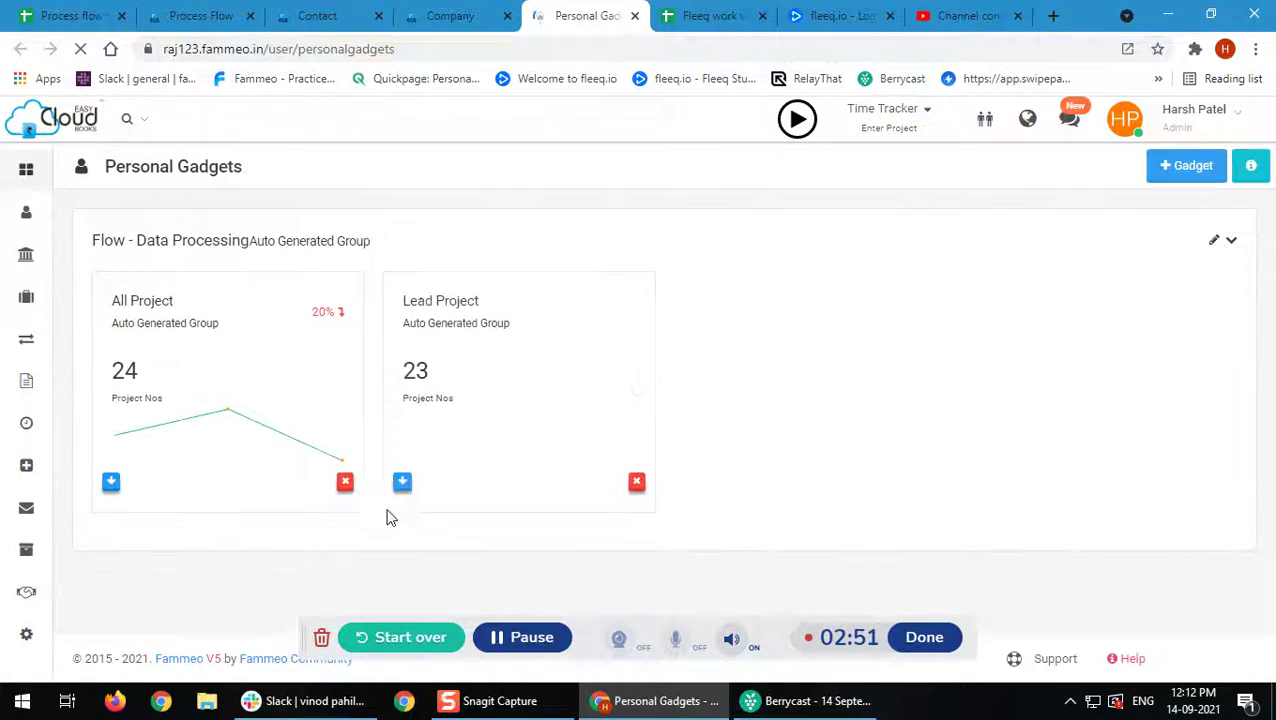
pyautogui.click(433, 12)
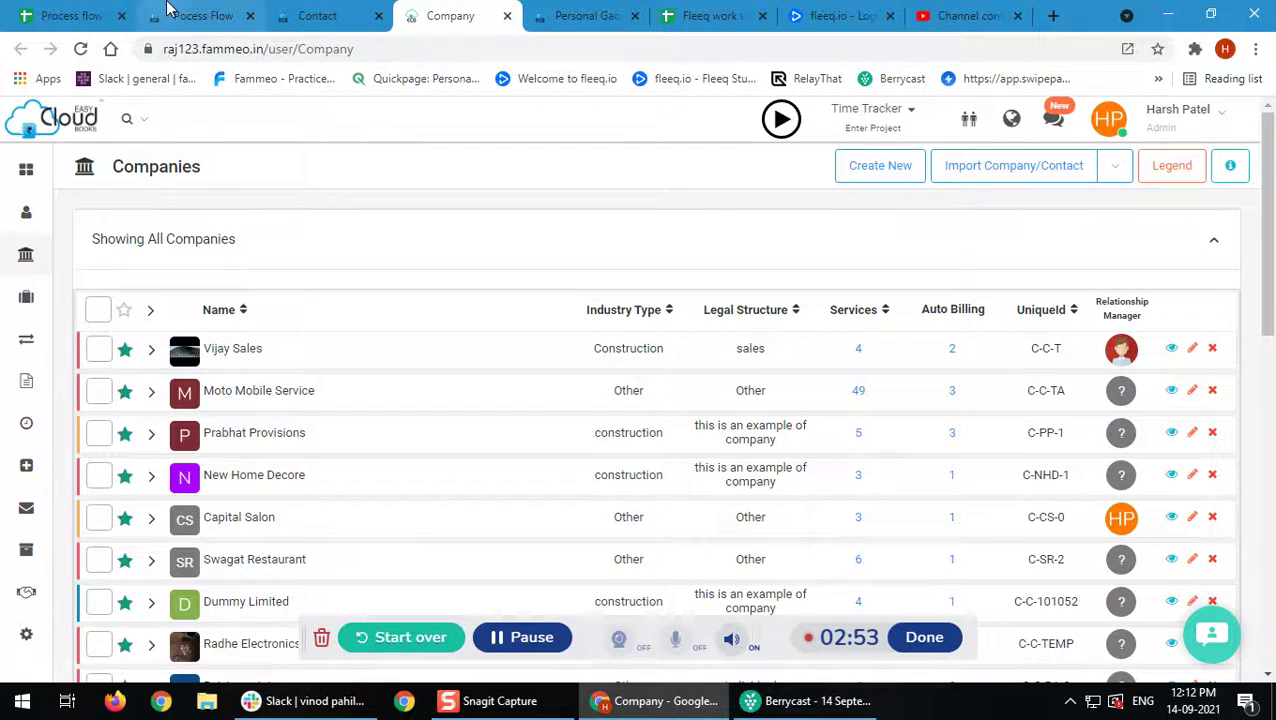
pyautogui.click(230, 12)
pyautogui.click(1030, 172)
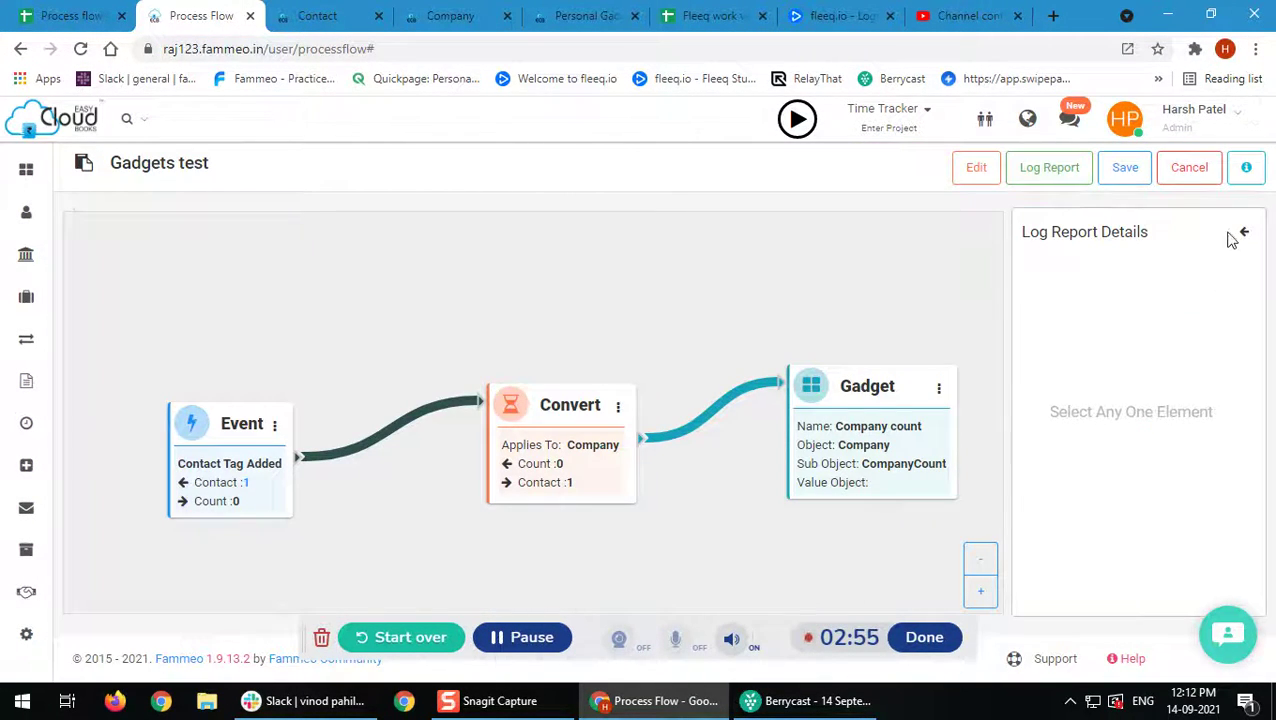
pyautogui.click(1230, 283)
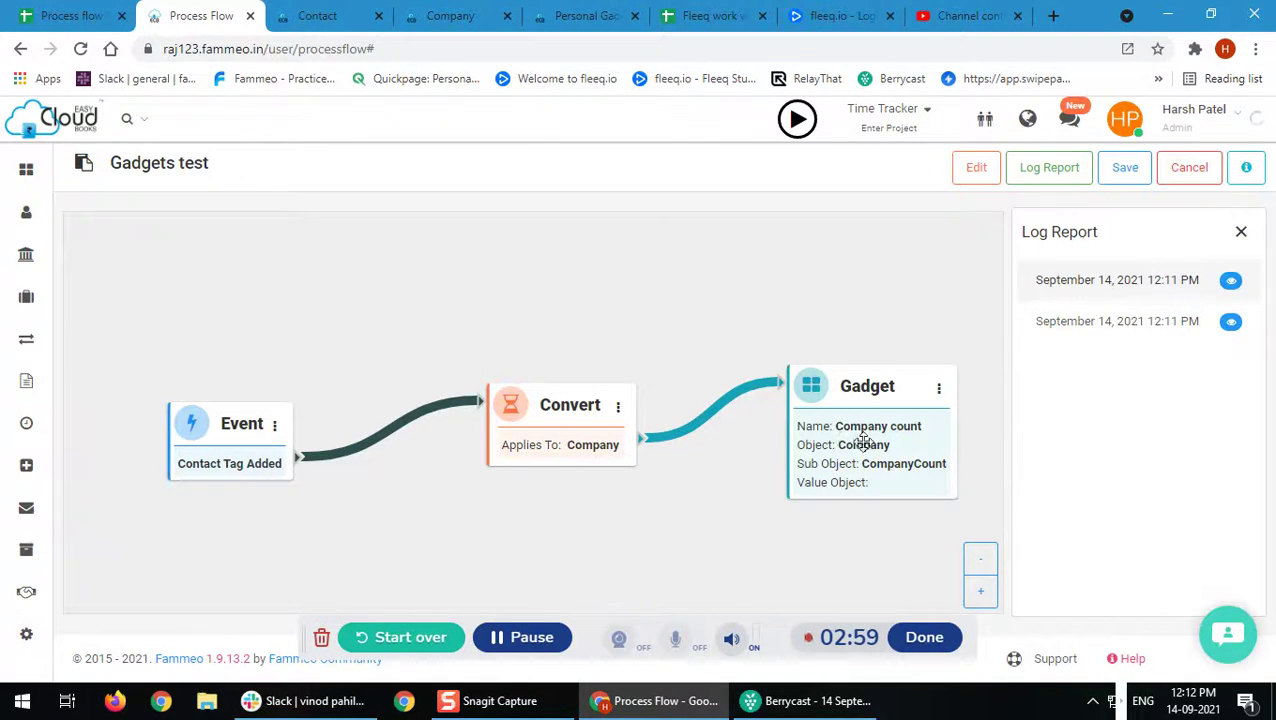
# - Reload and reopen the Personal Gadgets dashboard, examining the Flow - Data Processing group for the company count gadget
pyautogui.click(588, 15)
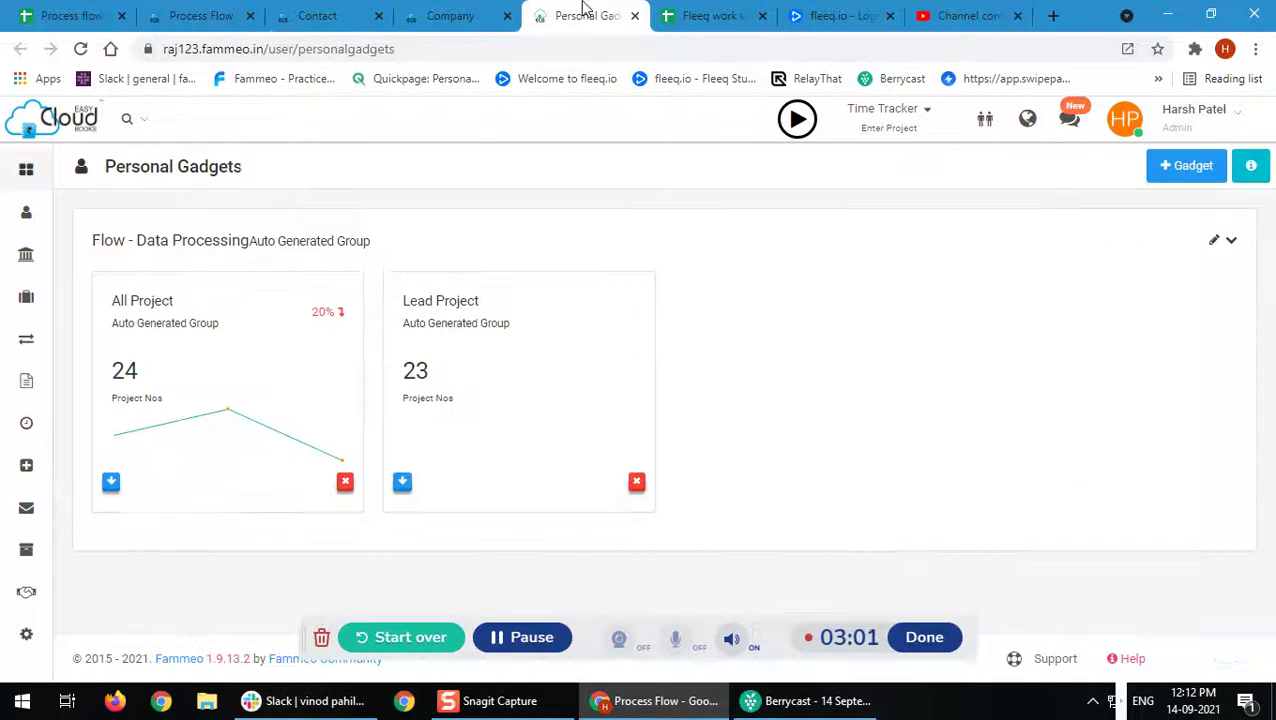
pyautogui.click(78, 50)
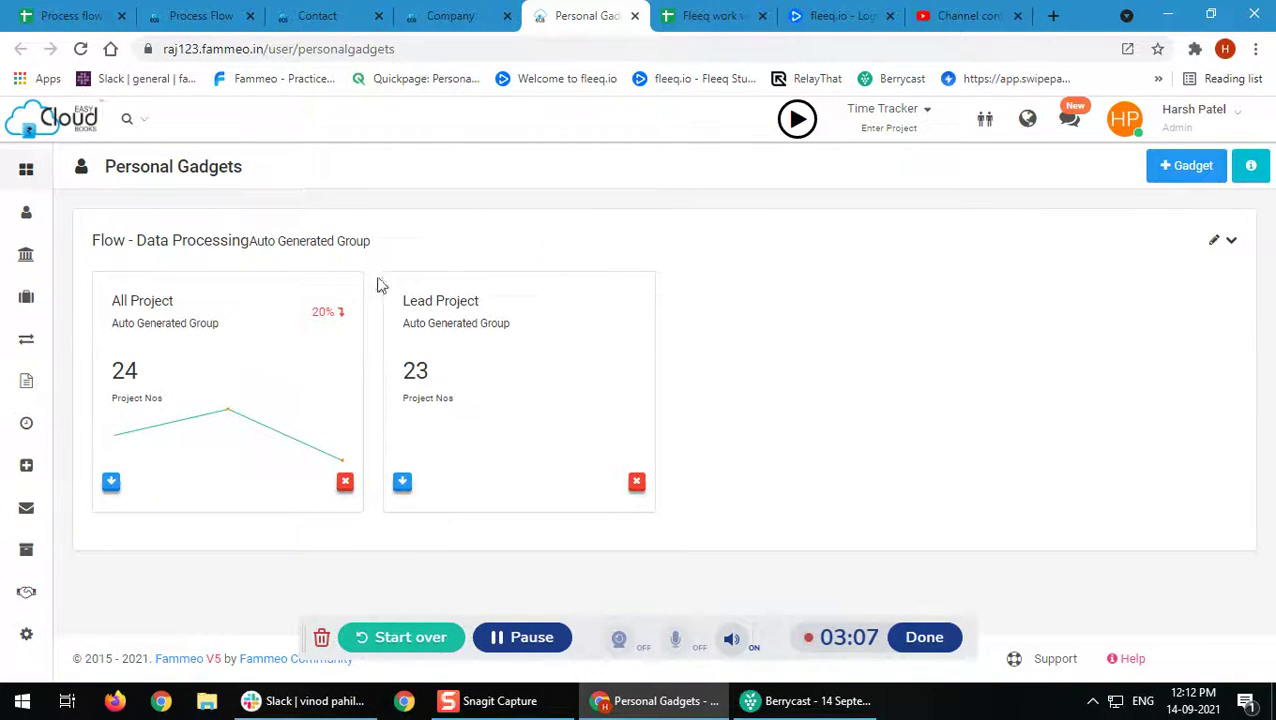
pyautogui.click(1231, 241)
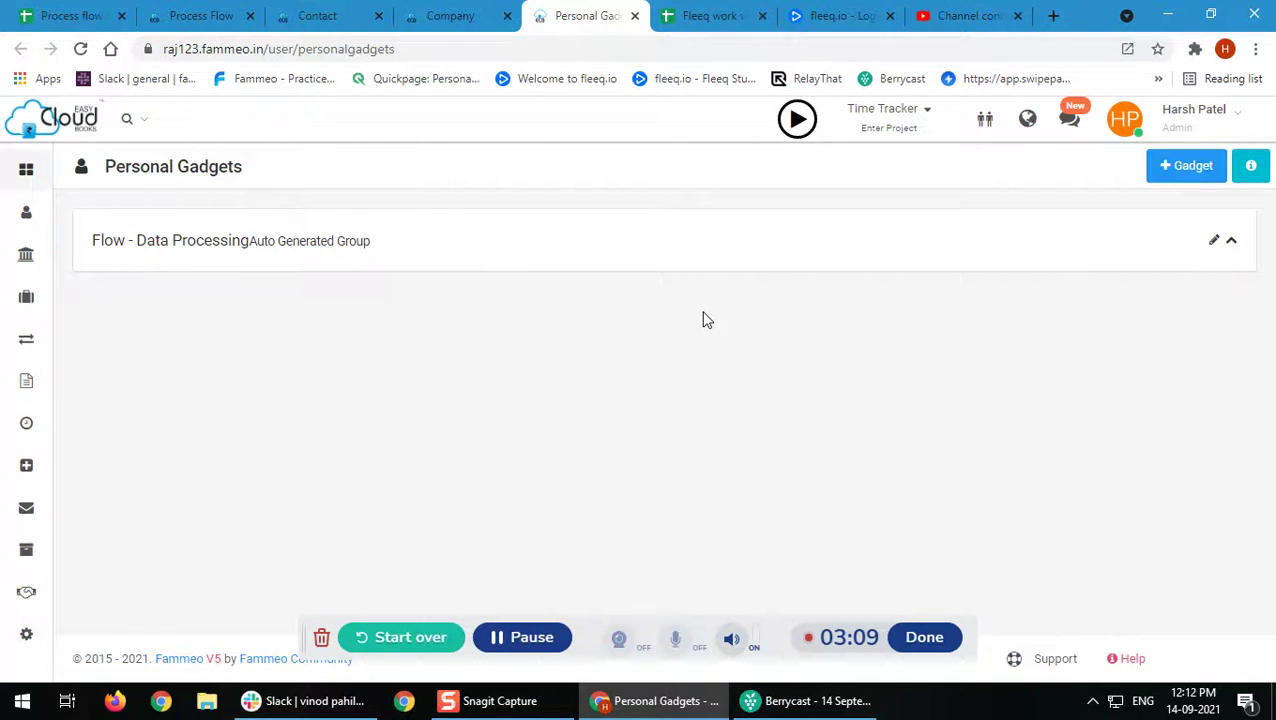
pyautogui.click(1231, 241)
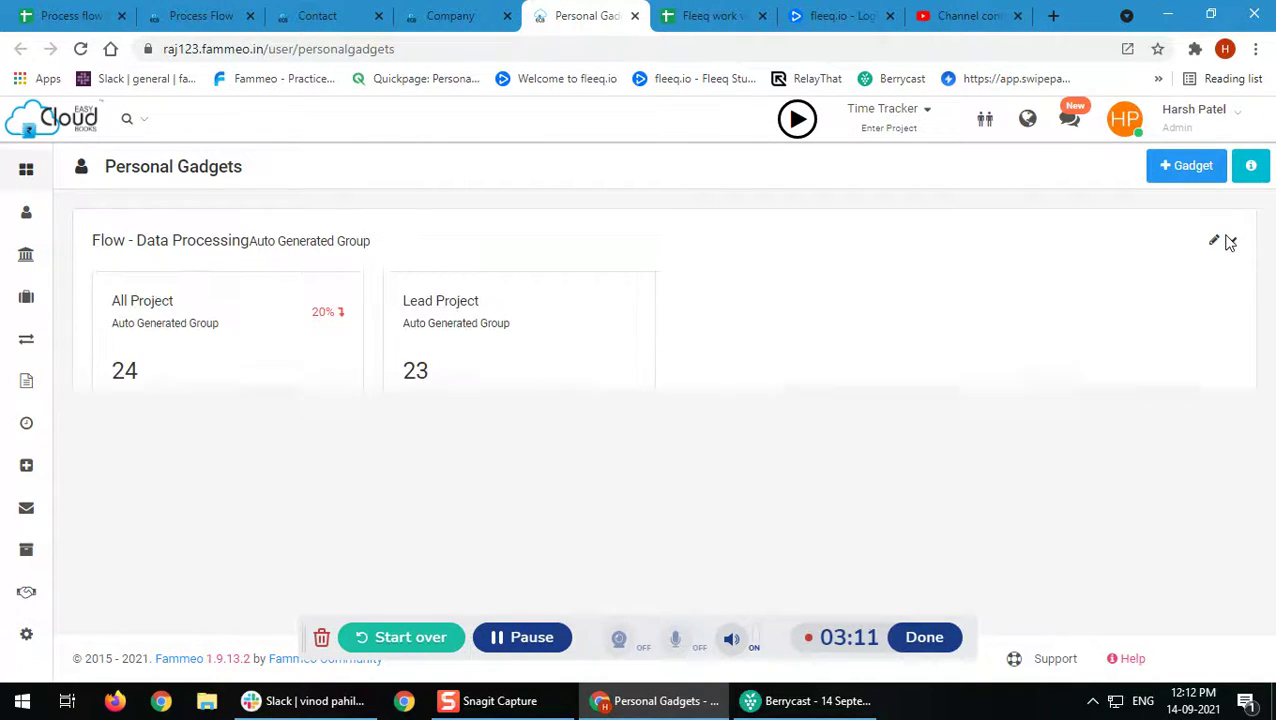
pyautogui.click(1231, 241)
pyautogui.moveTo(26, 174)
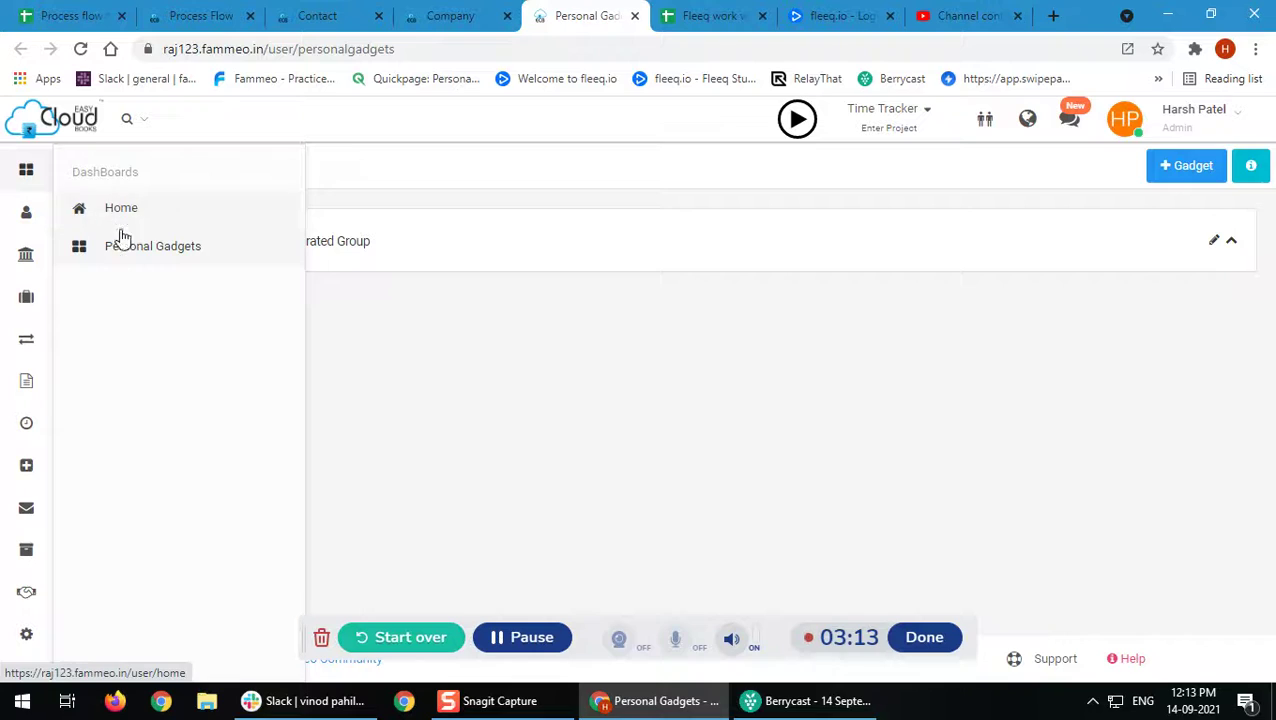
pyautogui.click(178, 248)
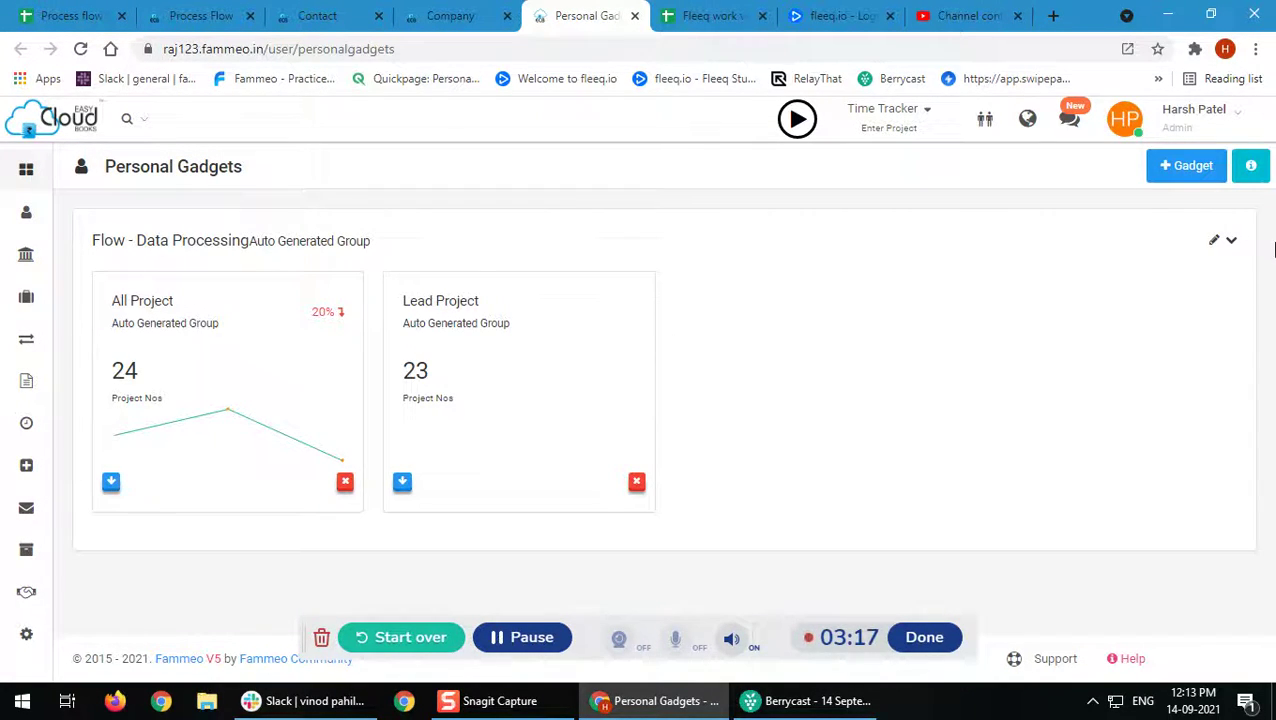
pyautogui.click(1231, 241)
pyautogui.click(1231, 241)
pyautogui.click(375, 10)
pyautogui.click(442, 14)
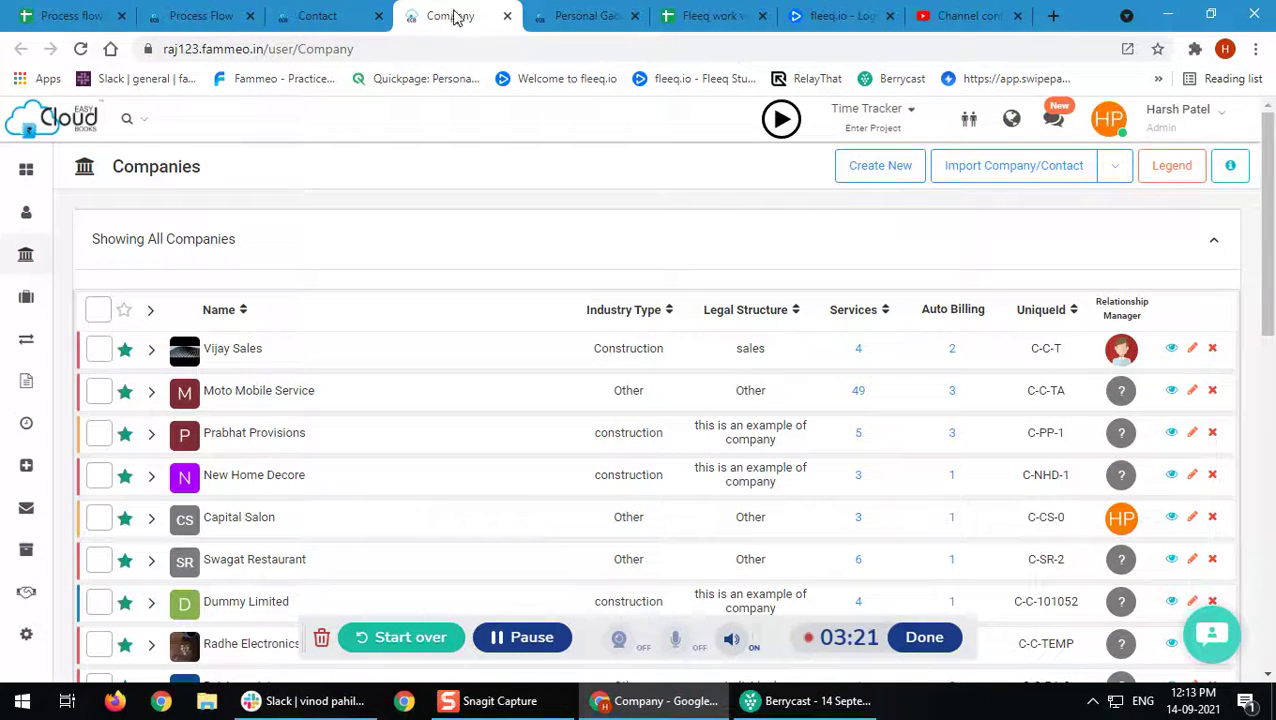
pyautogui.click(343, 10)
pyautogui.click(490, 14)
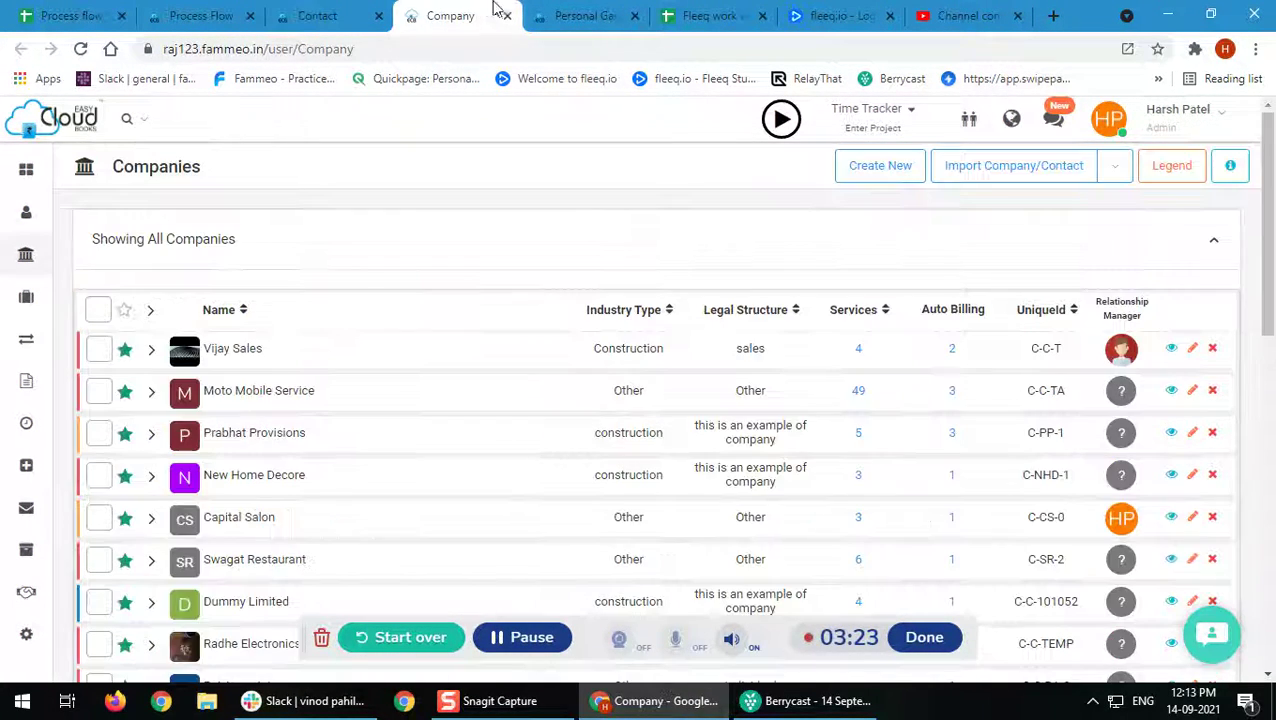
pyautogui.click(558, 12)
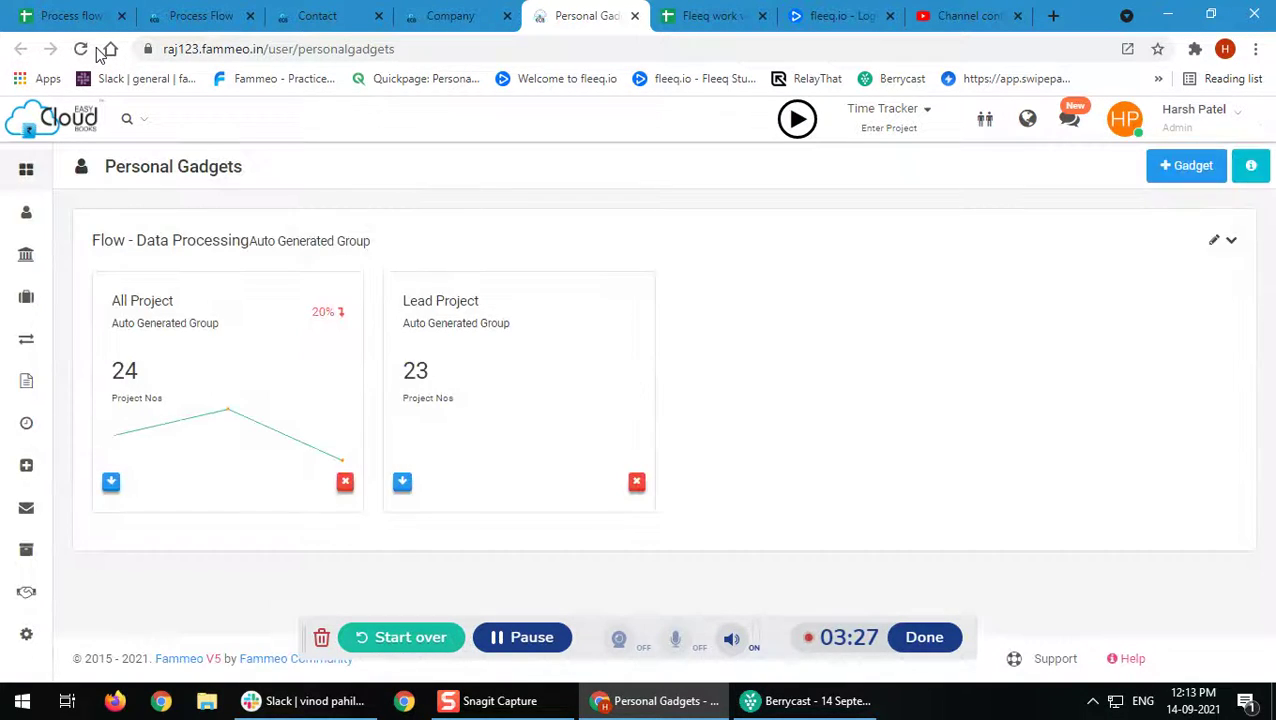
# - Return to the Gadgets test process flow and review the Gadget node's run data report in the log details
pyautogui.moveTo(580, 628); pyautogui.dragTo(589, 657)
pyautogui.click(186, 14)
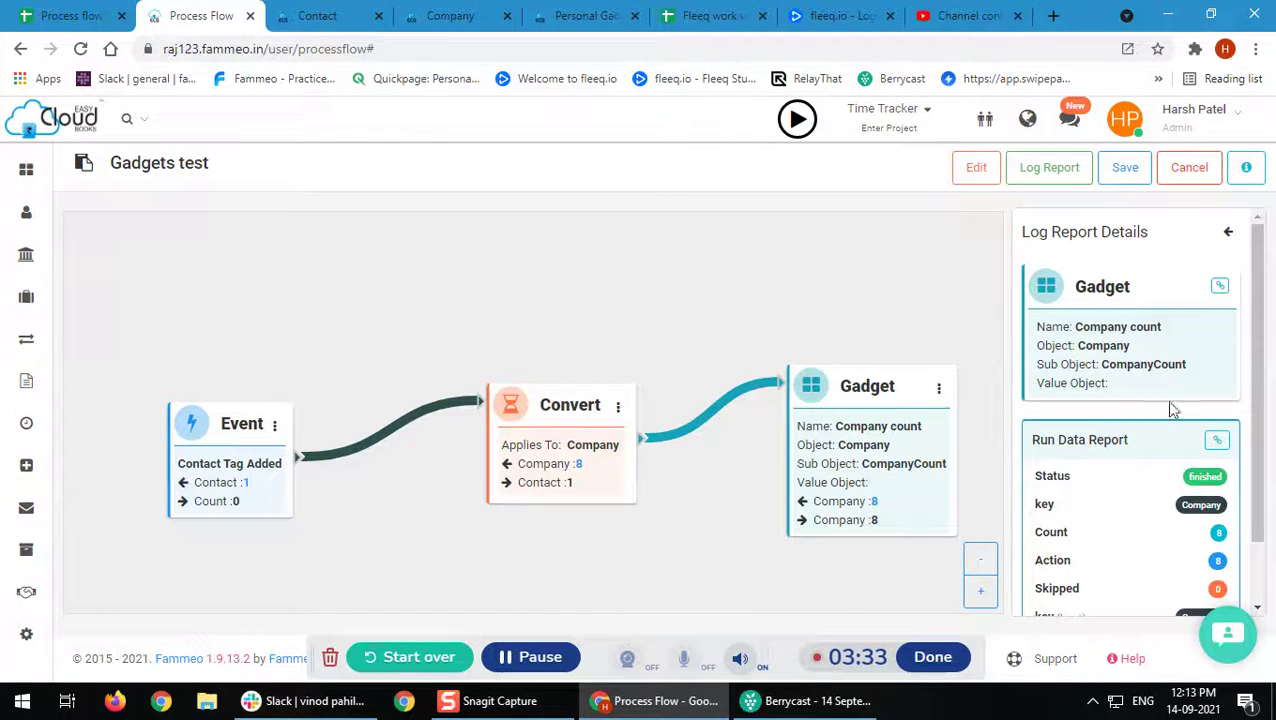
pyautogui.scroll(-1, 1183, 416)
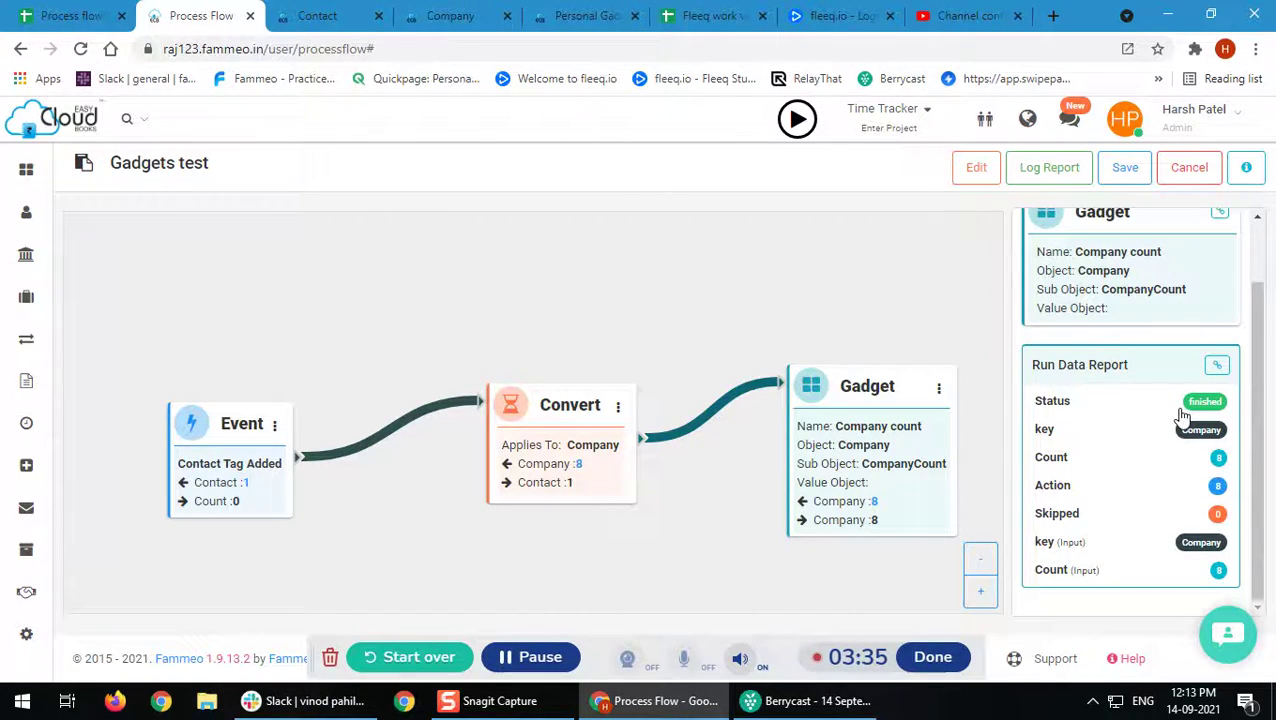
pyautogui.scroll(1, 1185, 400)
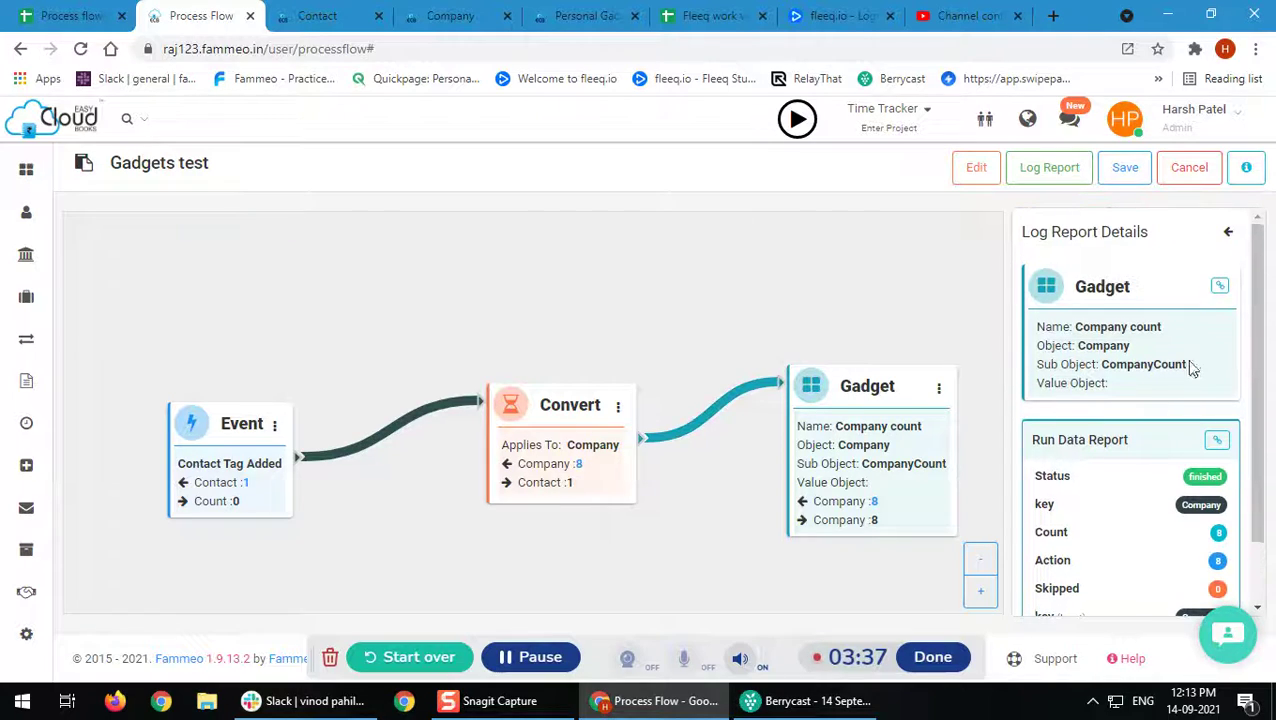
# - Try to open the Gadget node's settings for editing while the log report details are displayed
pyautogui.click(937, 400)
pyautogui.click(914, 462)
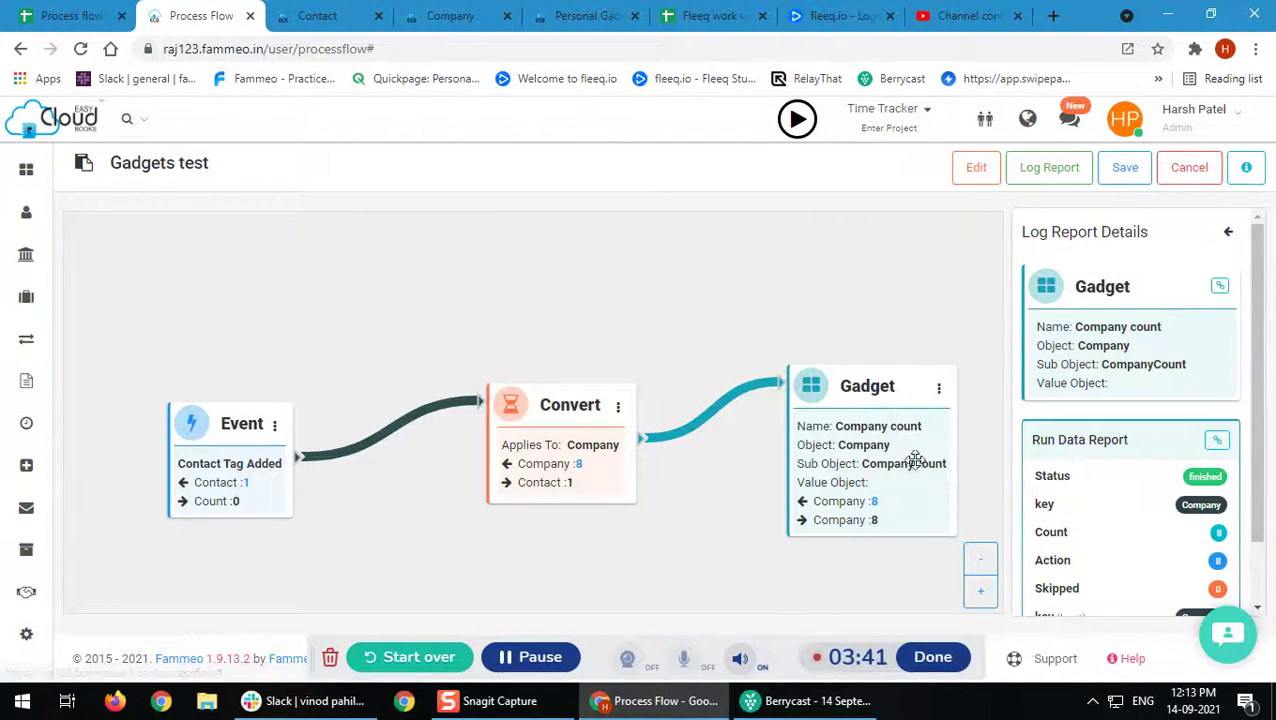
pyautogui.click(938, 388)
pyautogui.click(914, 463)
pyautogui.click(938, 398)
pyautogui.click(917, 459)
# - Close the log report and review the Gadget node's sub object type, unit and assigned staff, leaving its details without saving
pyautogui.click(1229, 233)
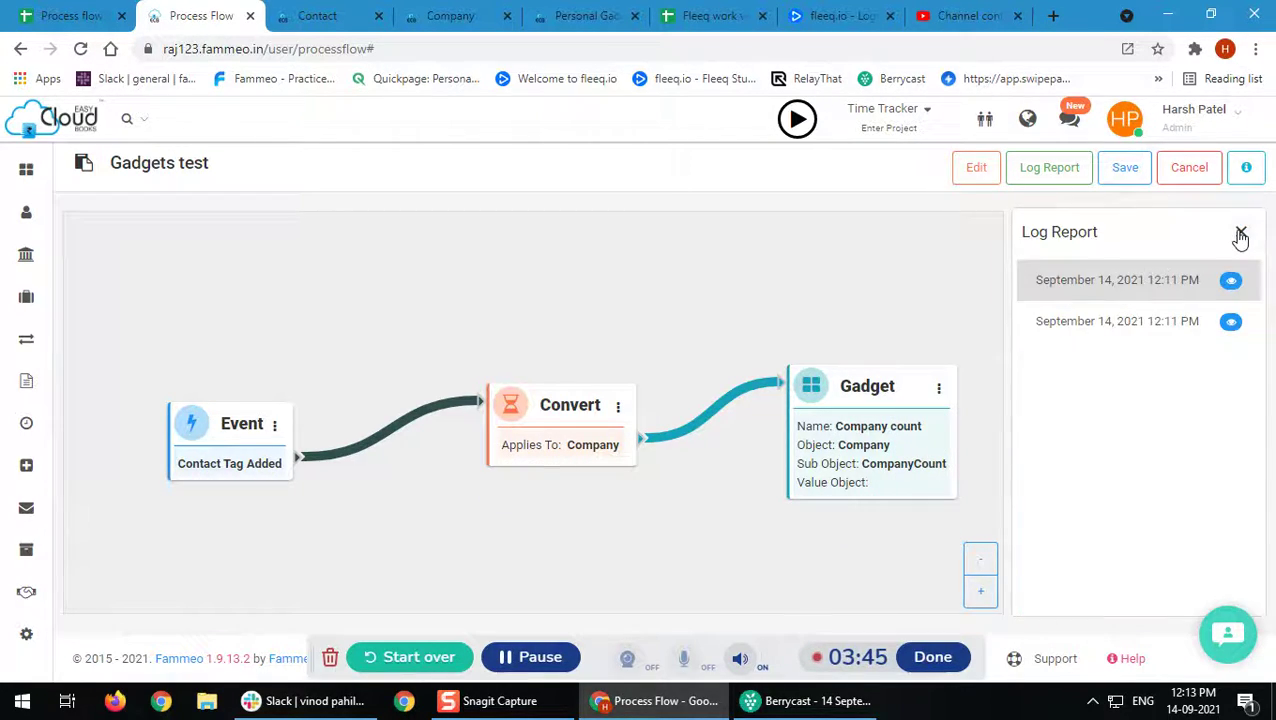
pyautogui.click(1240, 234)
pyautogui.click(938, 388)
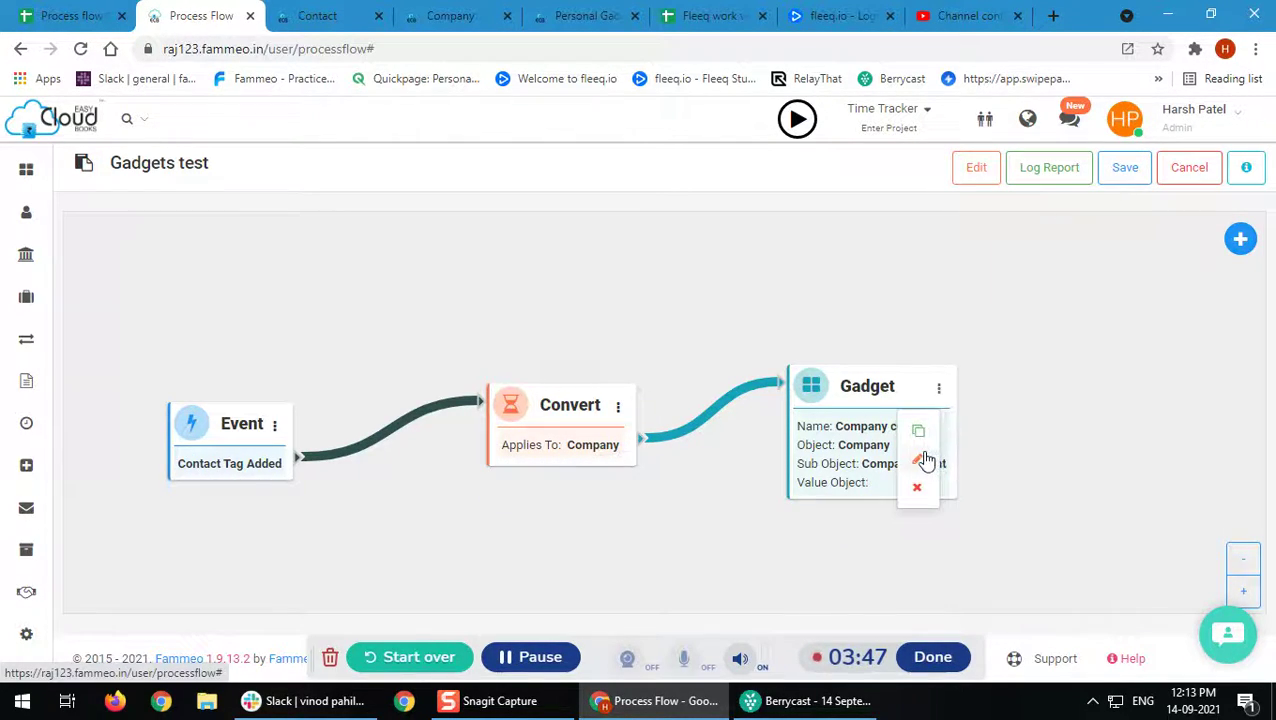
pyautogui.click(919, 459)
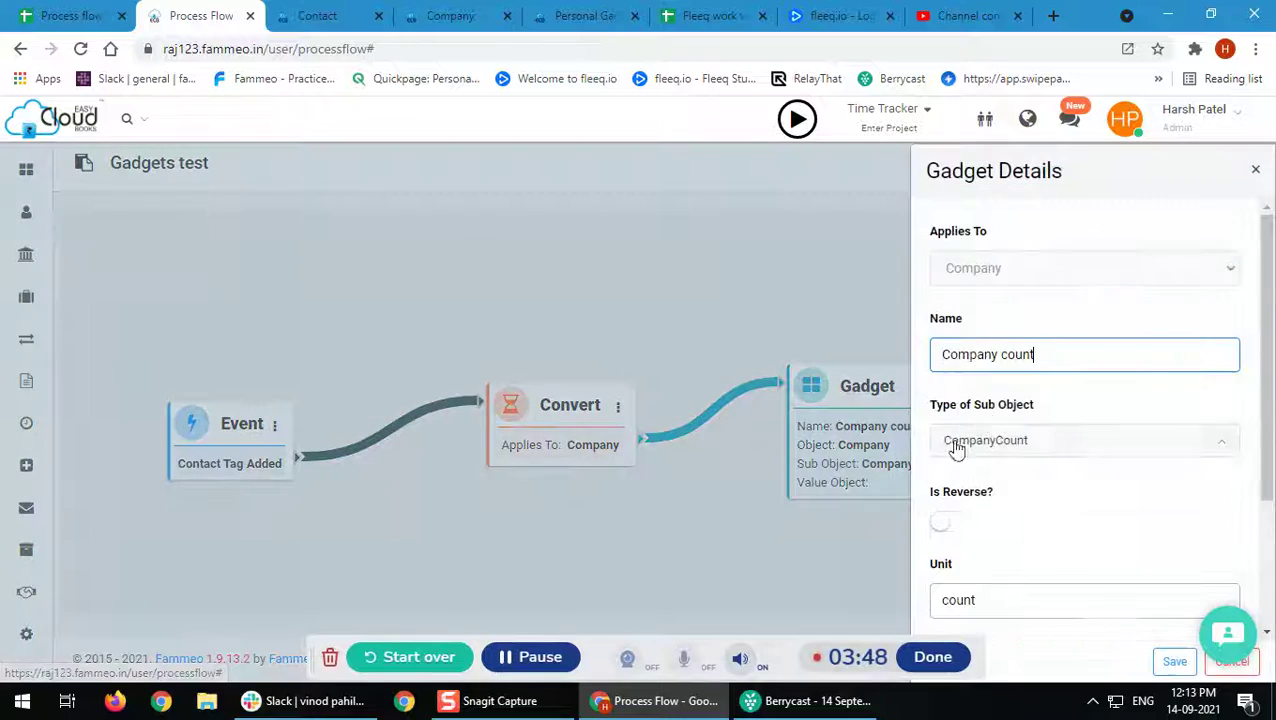
pyautogui.click(1069, 441)
pyautogui.click(1070, 405)
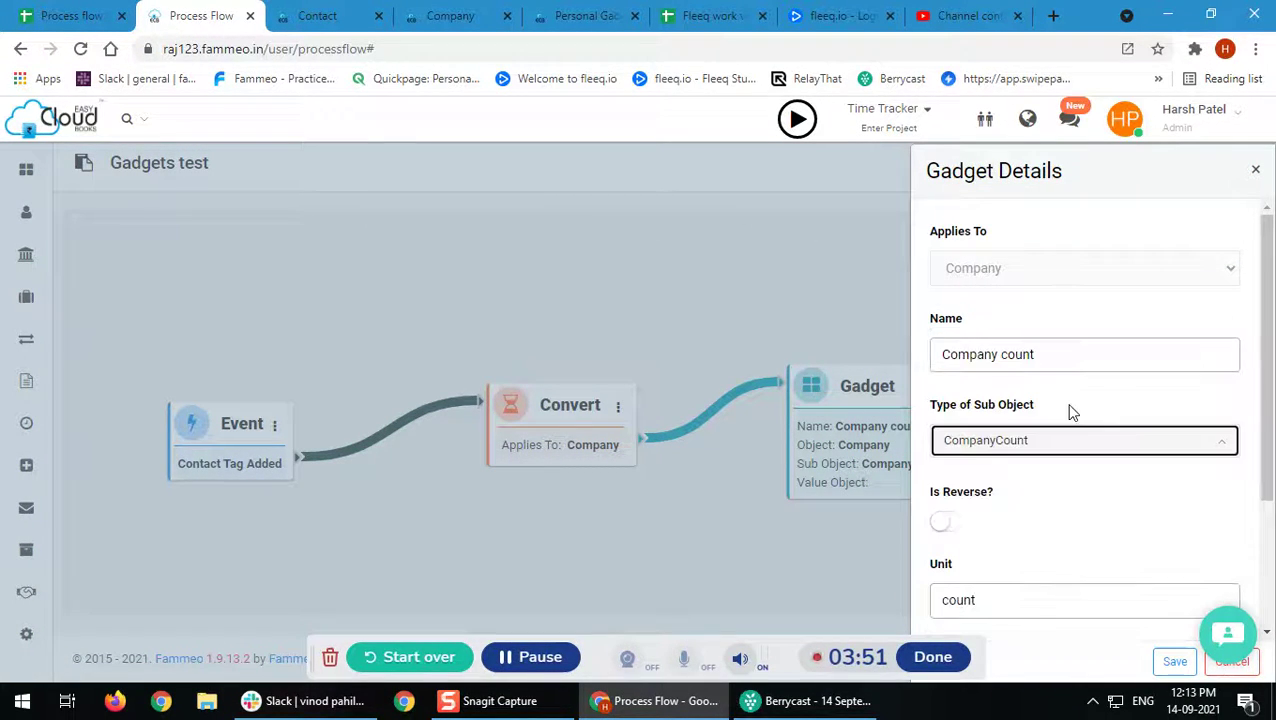
pyautogui.scroll(-2, 1082, 355)
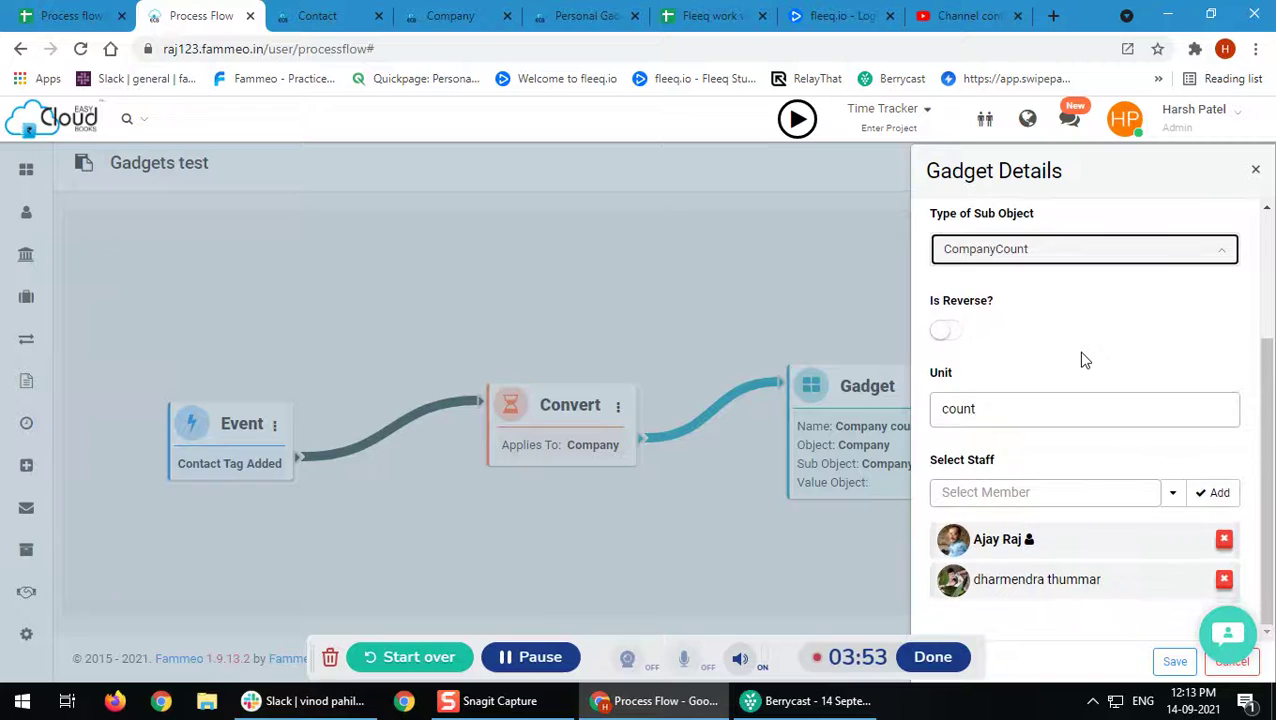
pyautogui.scroll(2, 1082, 358)
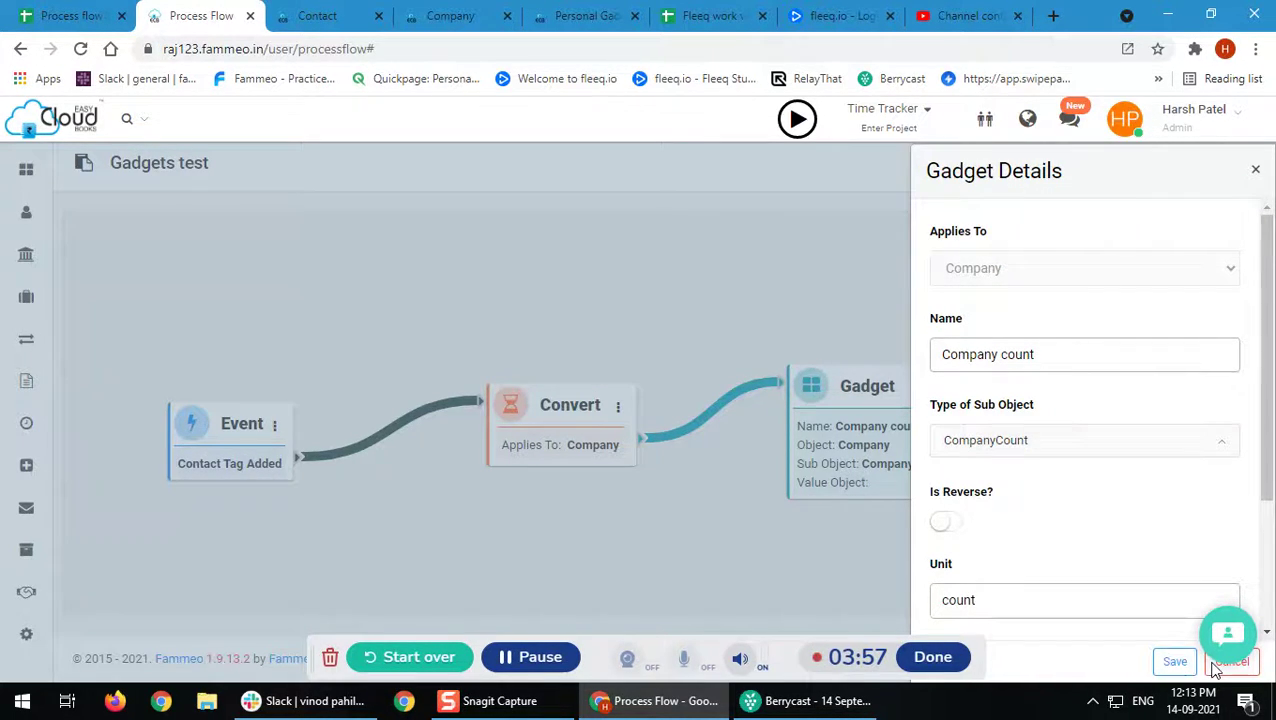
pyautogui.tripleClick(1212, 668)
pyautogui.click(1218, 668)
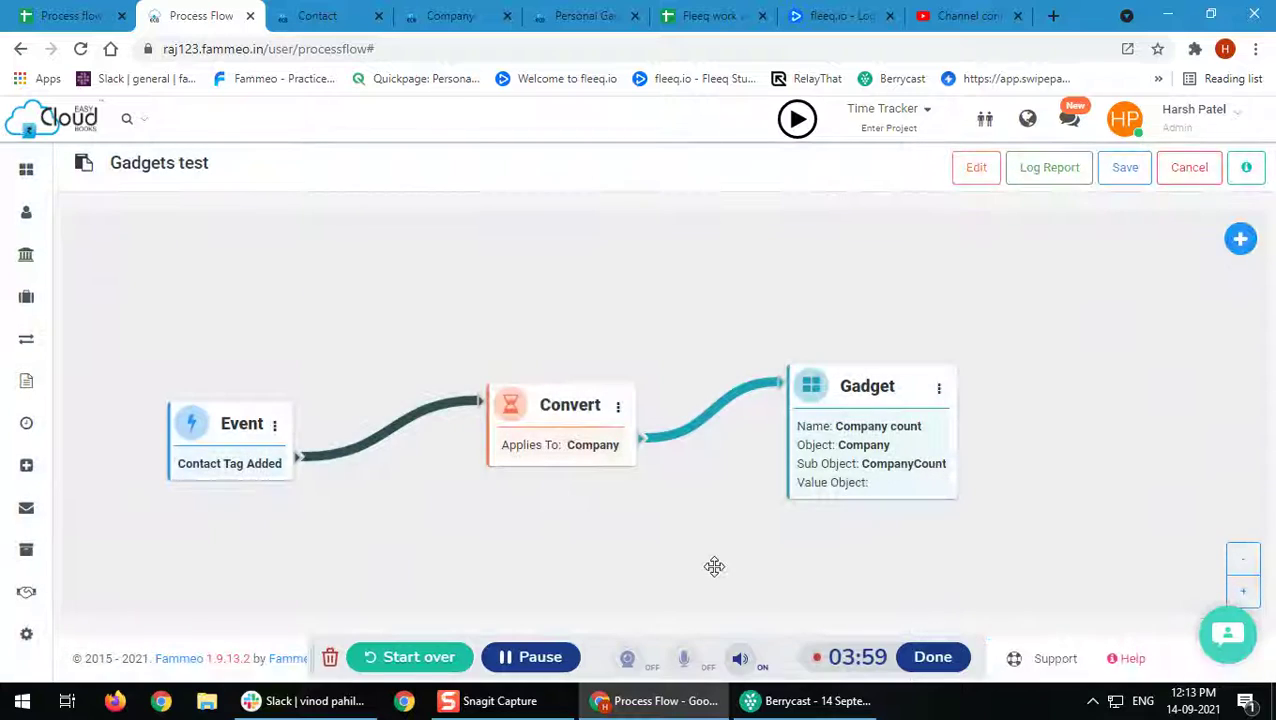
# - Reload Personal Gadgets and recheck the Flow - Data Processing group for the company count gadget
pyautogui.click(445, 14)
pyautogui.hotkey('ctrl', 'Tab')
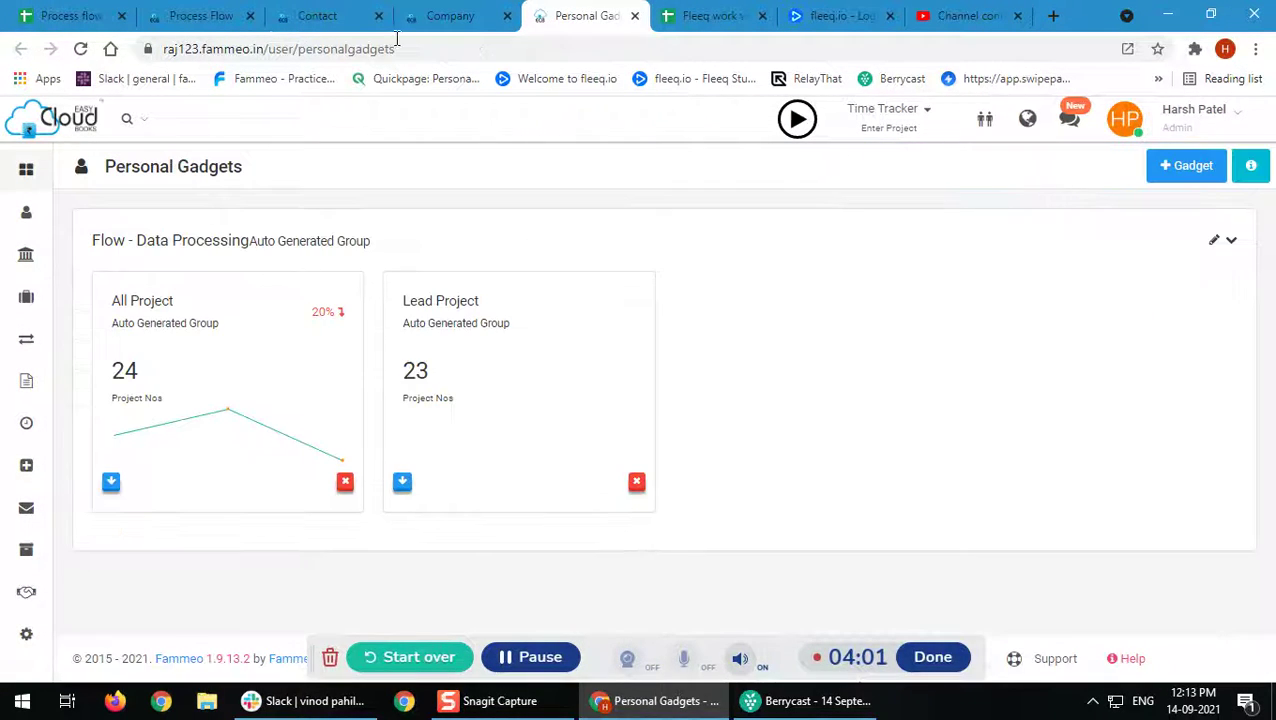
pyautogui.click(82, 50)
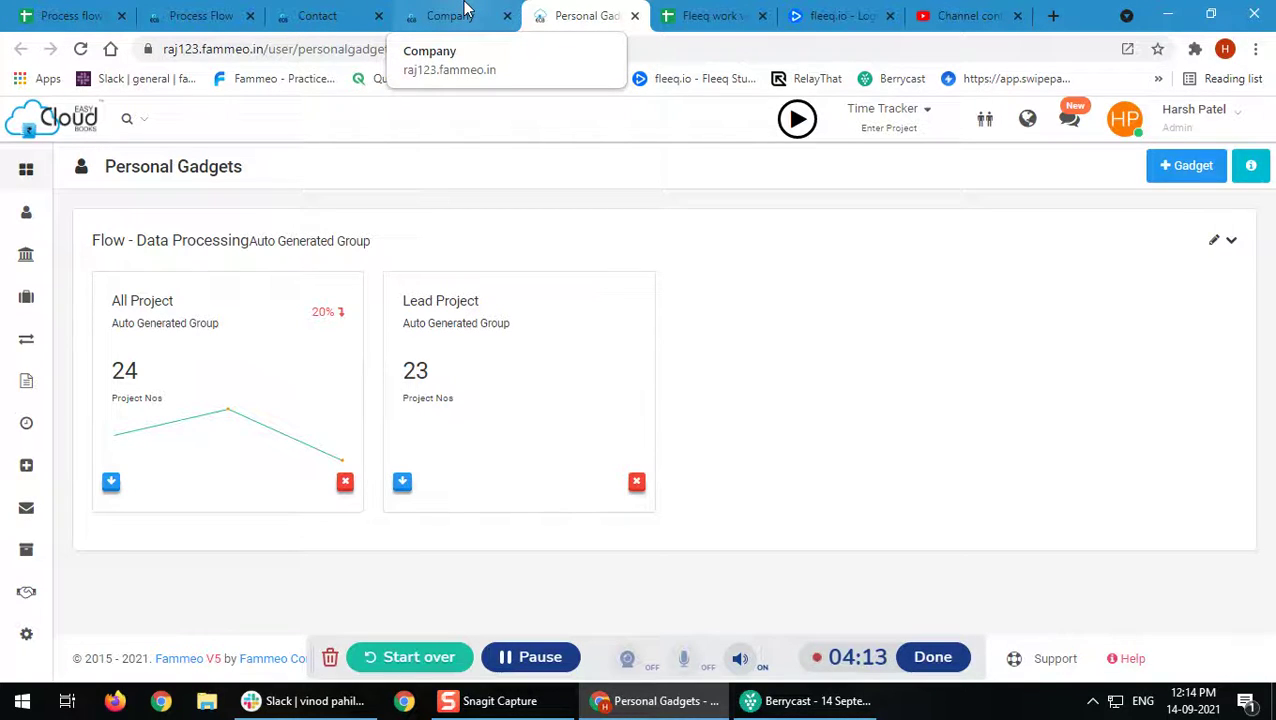
# - Check the Companies list and go back to the Gadgets test process flow
pyautogui.click(463, 10)
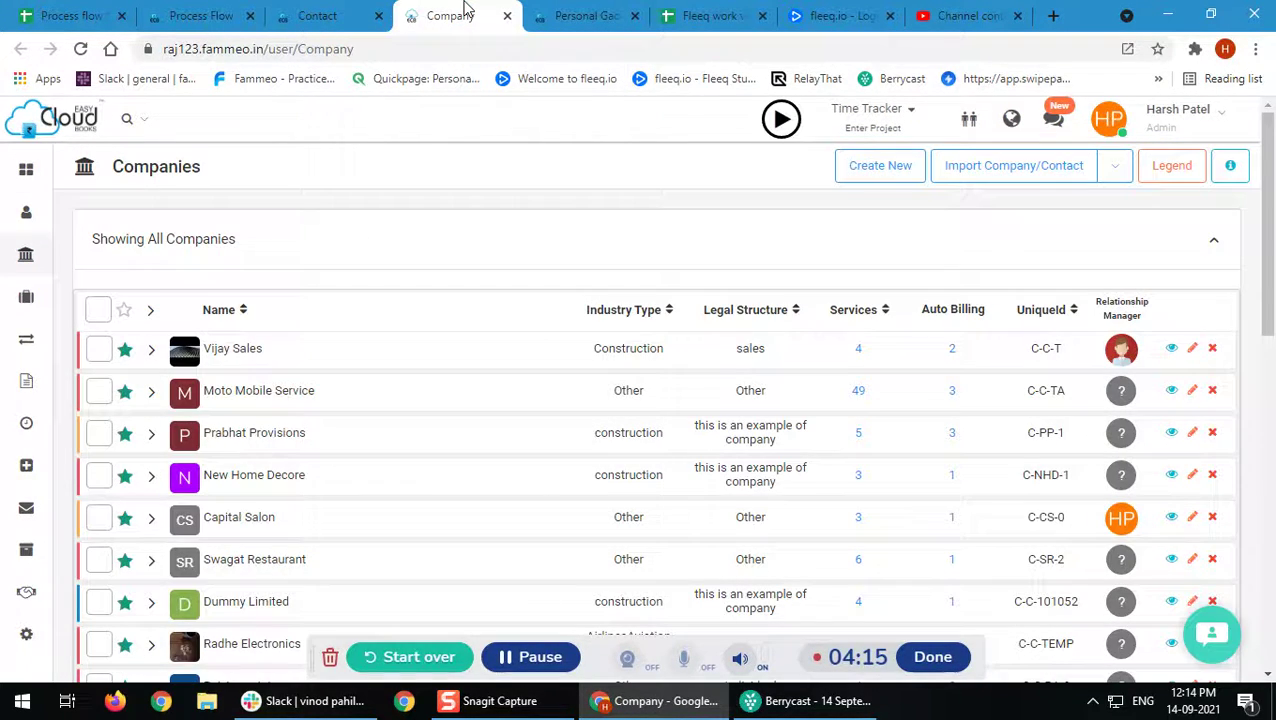
pyautogui.click(328, 12)
pyautogui.click(198, 10)
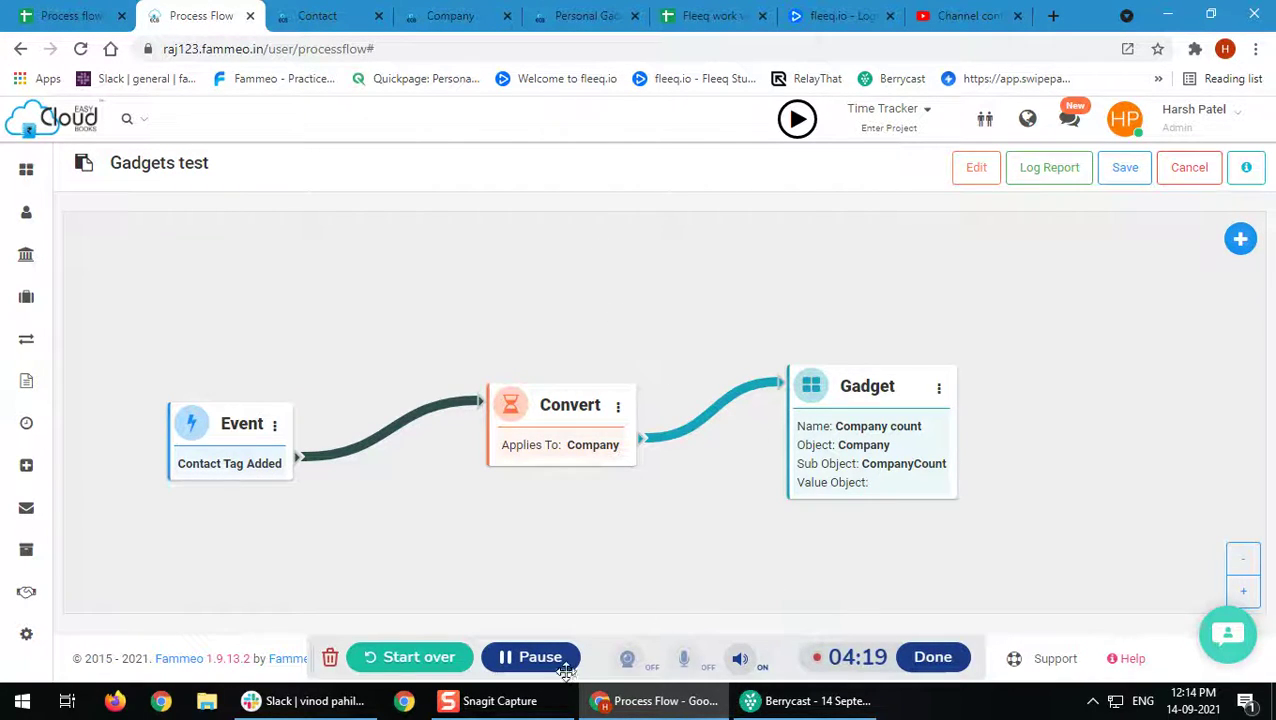
# - Minimize the open windows, launch AnyDesk and accept the incoming remote session request from the colleague
pyautogui.click(1167, 14)
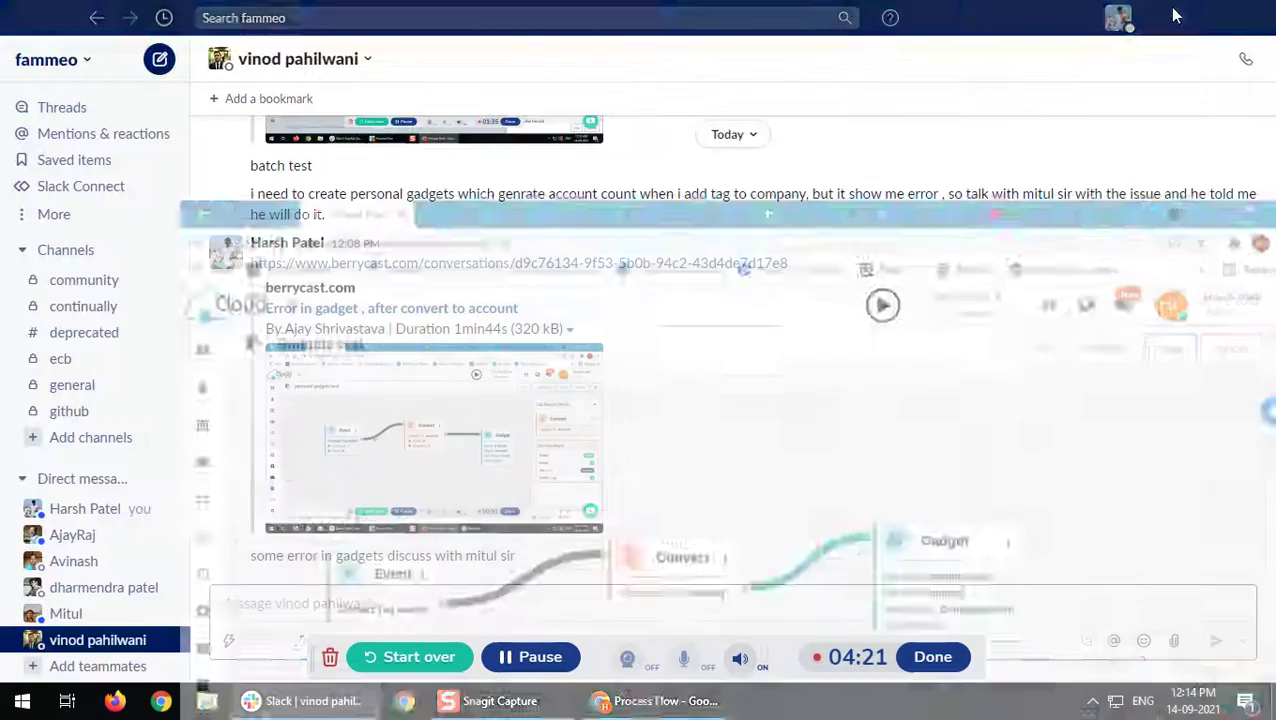
pyautogui.click(1164, 10)
pyautogui.doubleClick(106, 206)
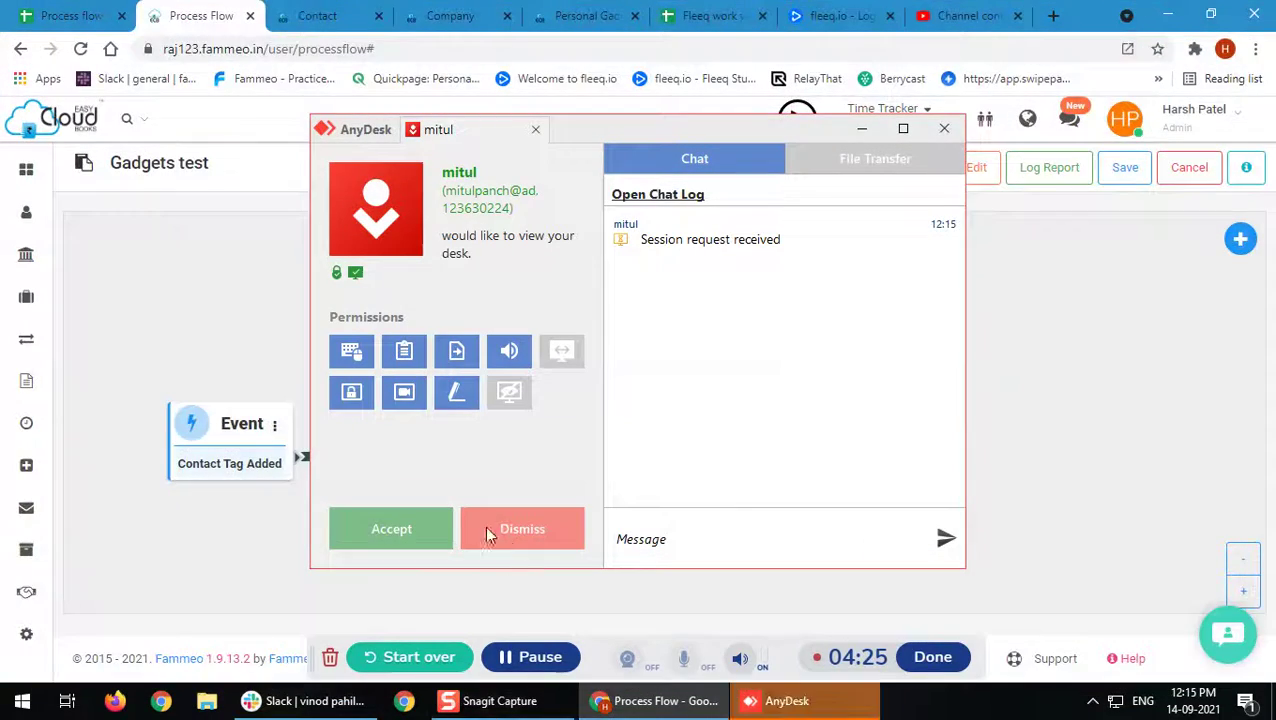
pyautogui.click(413, 533)
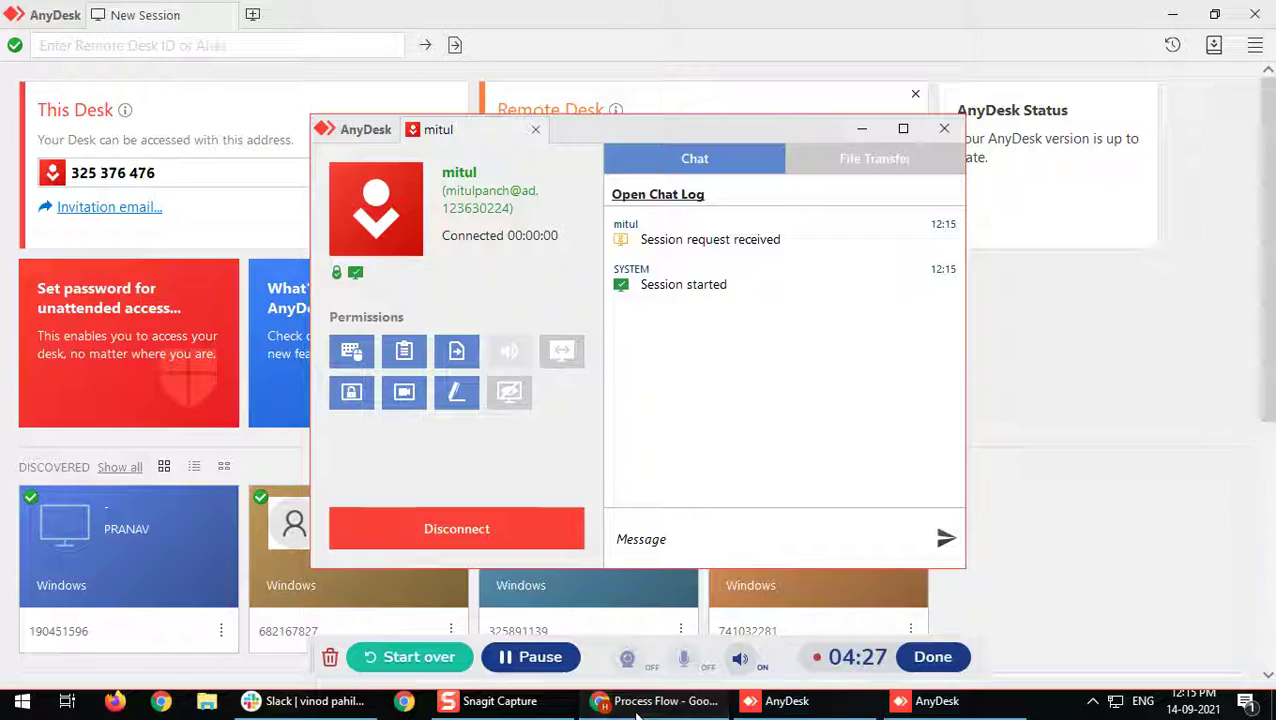